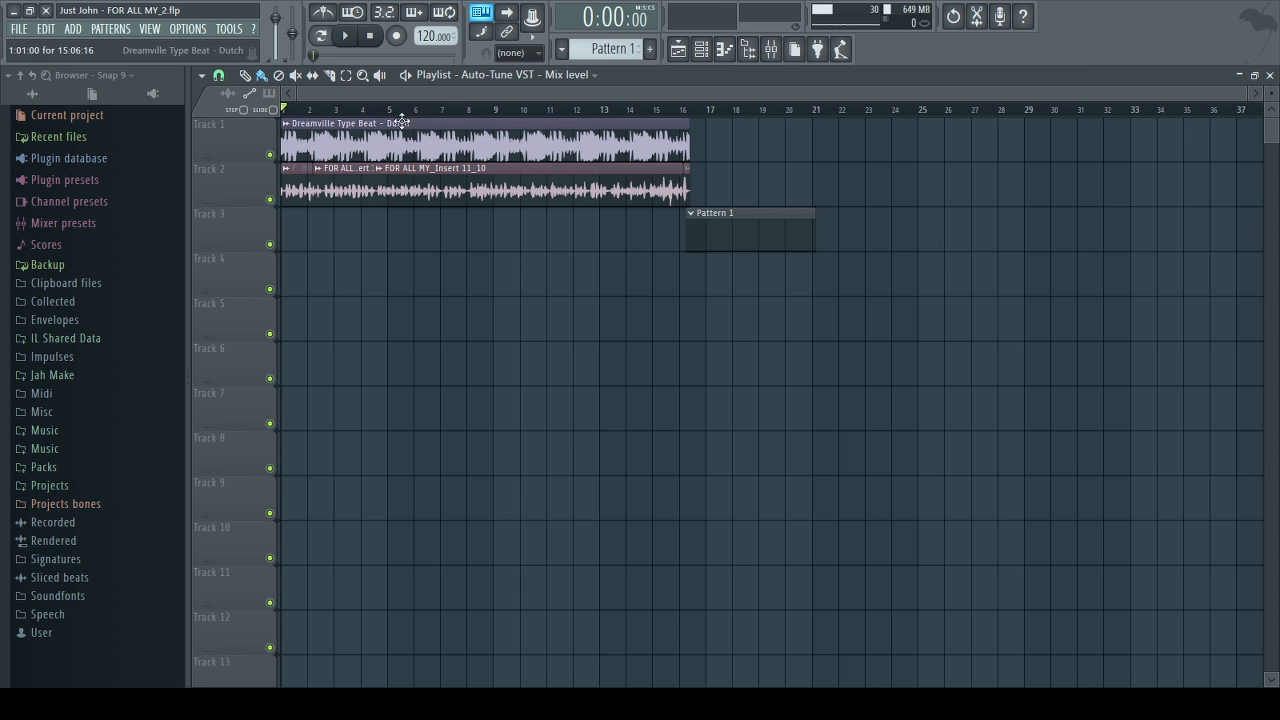
Step: Bypass the effects on mixer inserts 5 and 18, opening the mixer from the FOR ALL MY_Insert 11_10 vocal clip's track assignment
{"action": "double_click", "coordinate": [640, 188]}
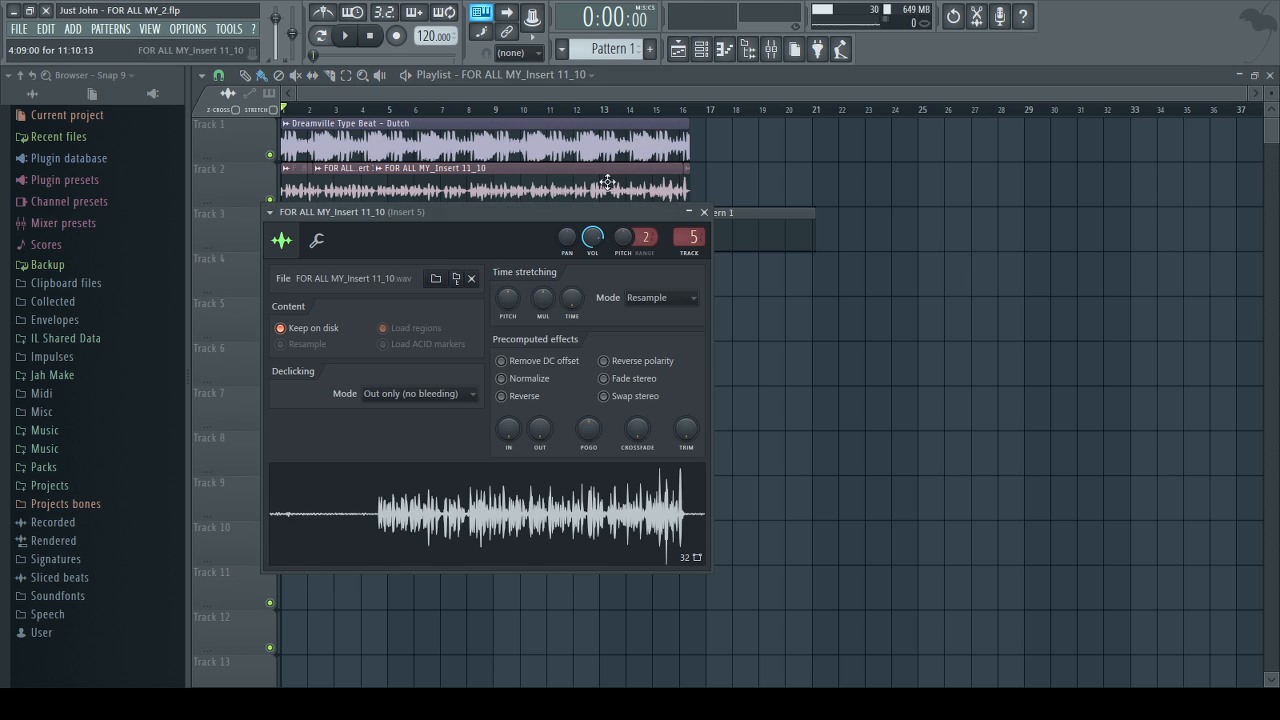
{"action": "double_click", "coordinate": [689, 237]}
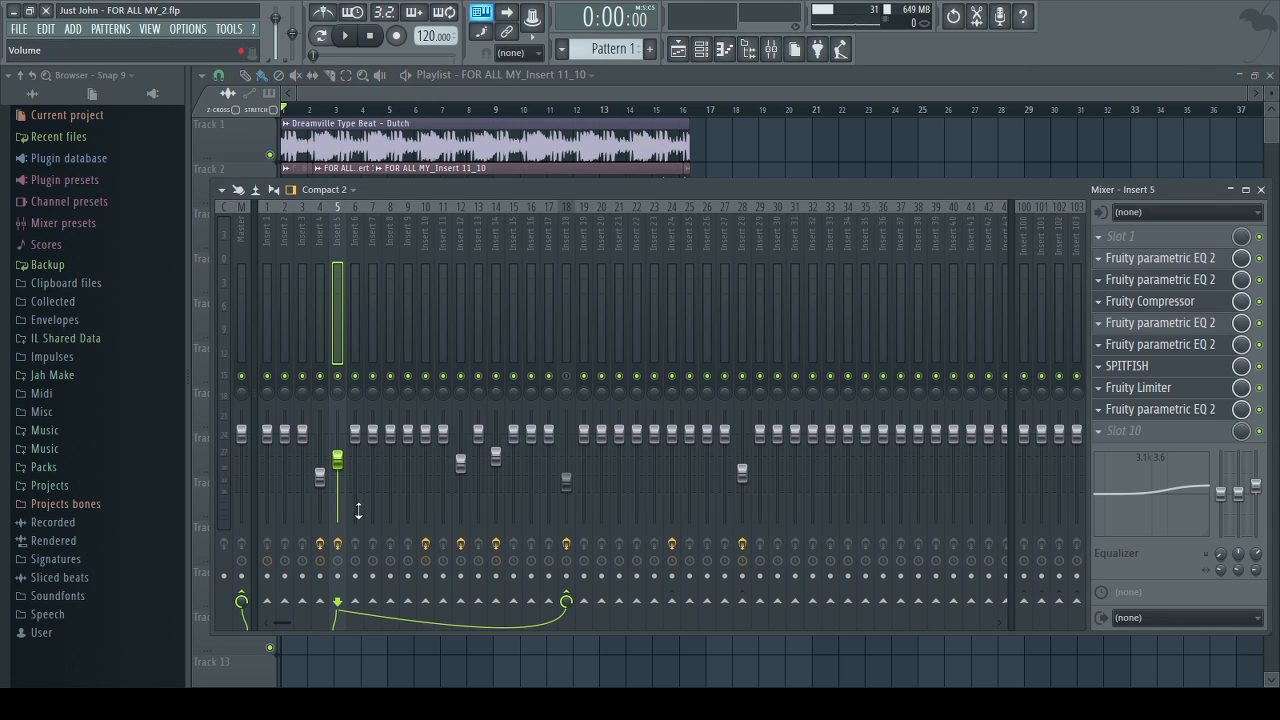
{"action": "left_click", "coordinate": [337, 544]}
{"action": "left_click", "coordinate": [566, 544]}
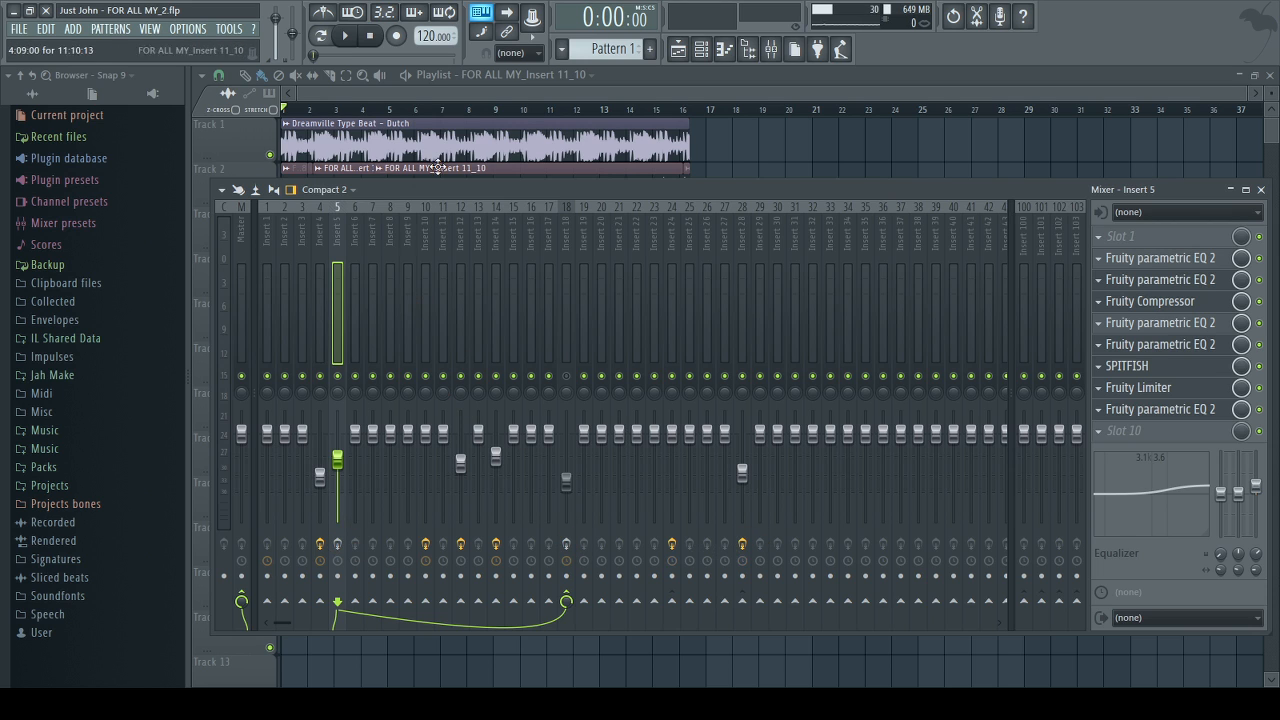
{"action": "left_click", "coordinate": [429, 92]}
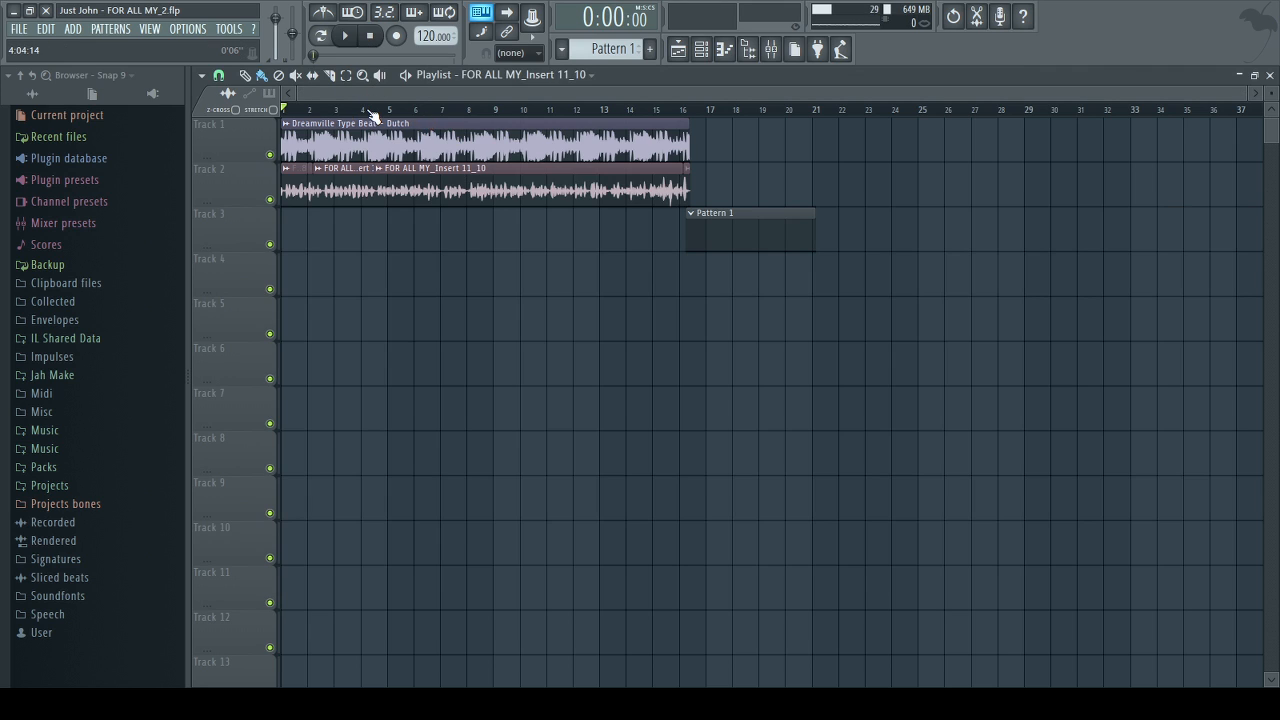
Step: Play the song from the start to hear the vocal without effects, check the mixer levels, and stop playback
{"action": "left_click", "coordinate": [345, 36]}
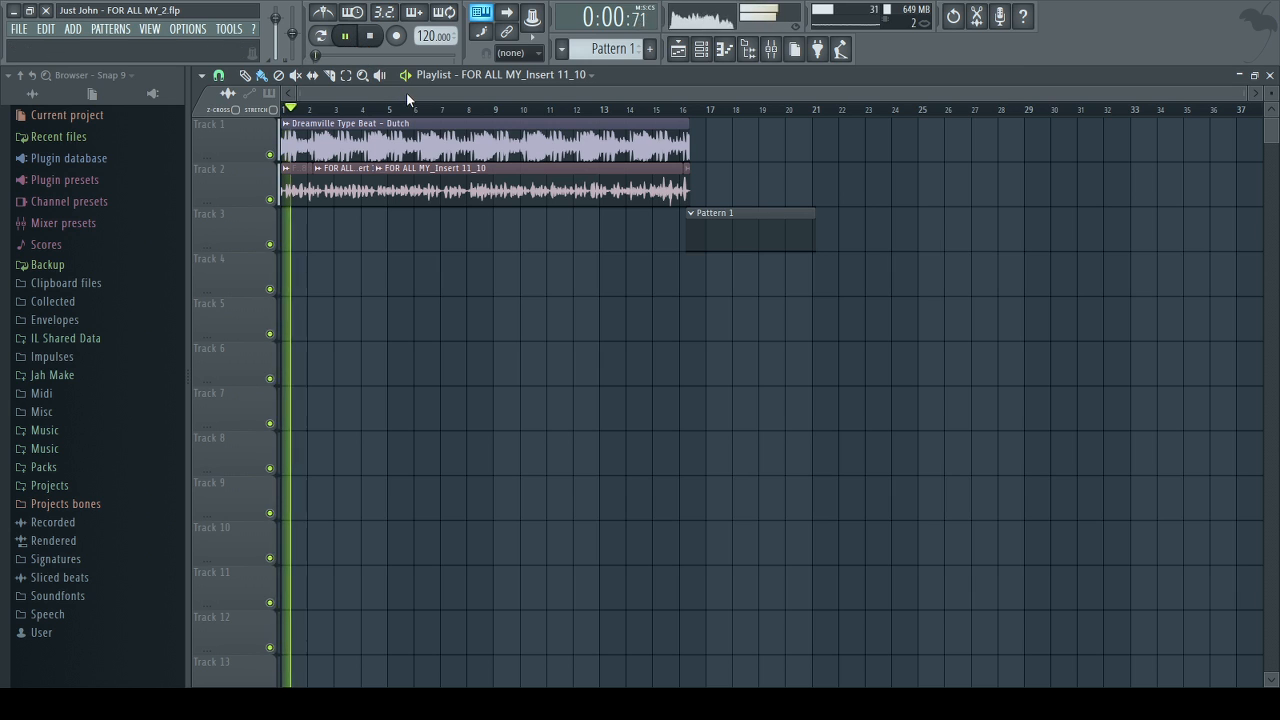
{"action": "left_click", "coordinate": [372, 40]}
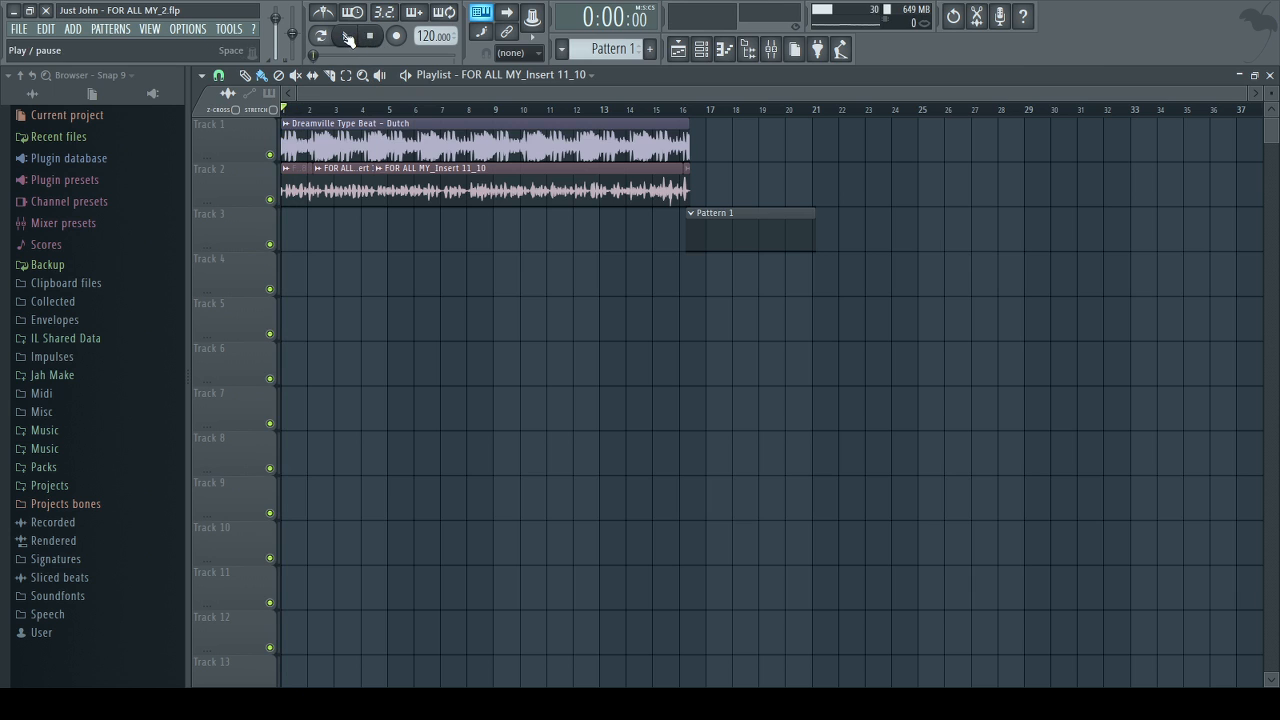
{"action": "left_click", "coordinate": [345, 36]}
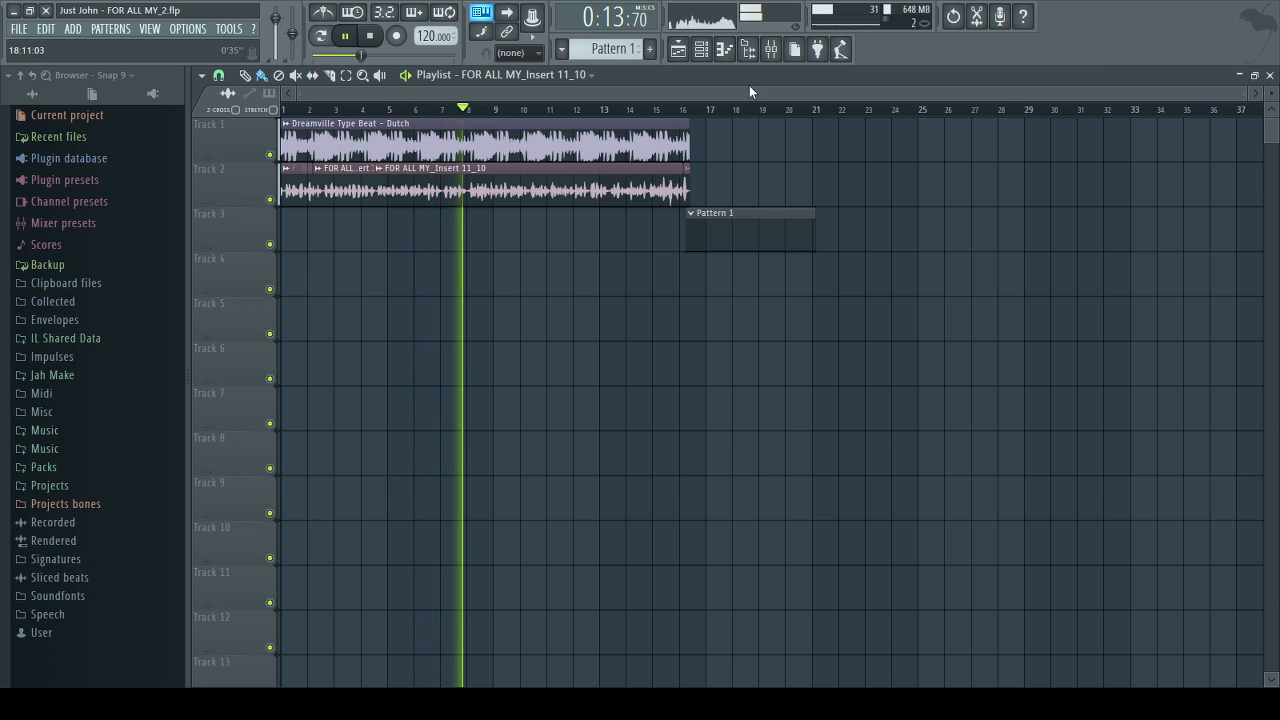
{"action": "left_click", "coordinate": [771, 49]}
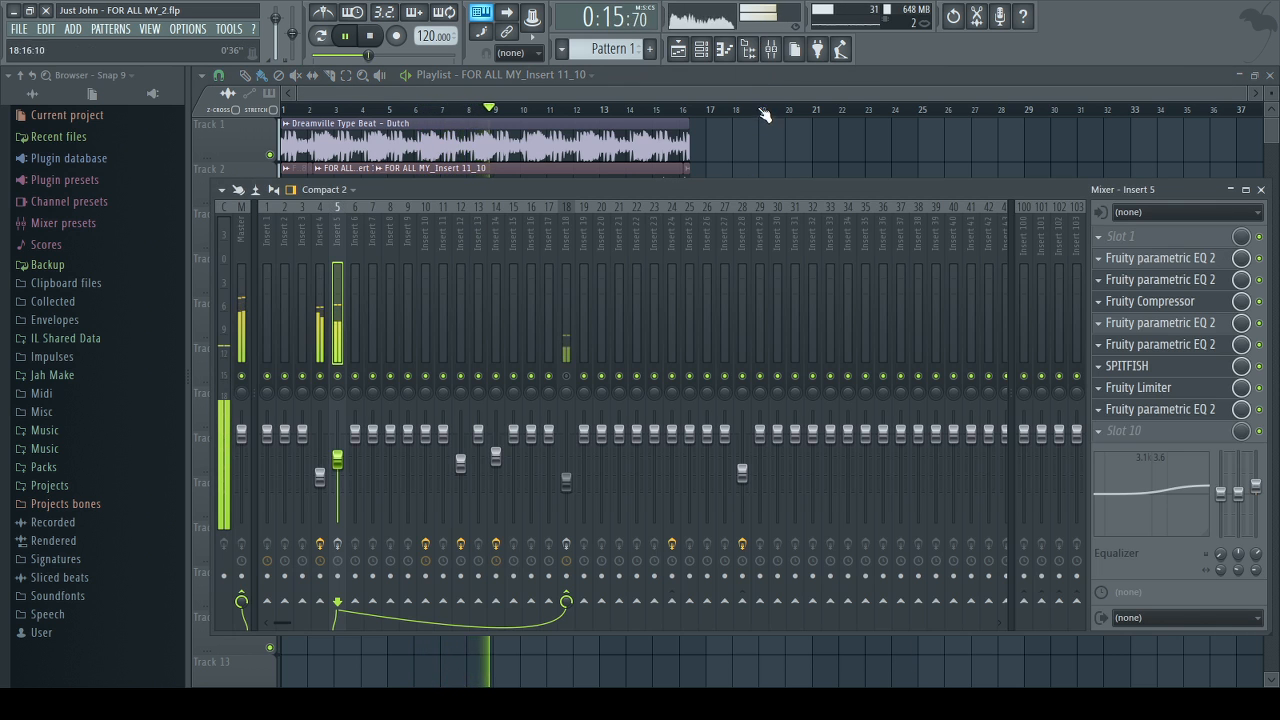
{"action": "key", "text": "F9"}
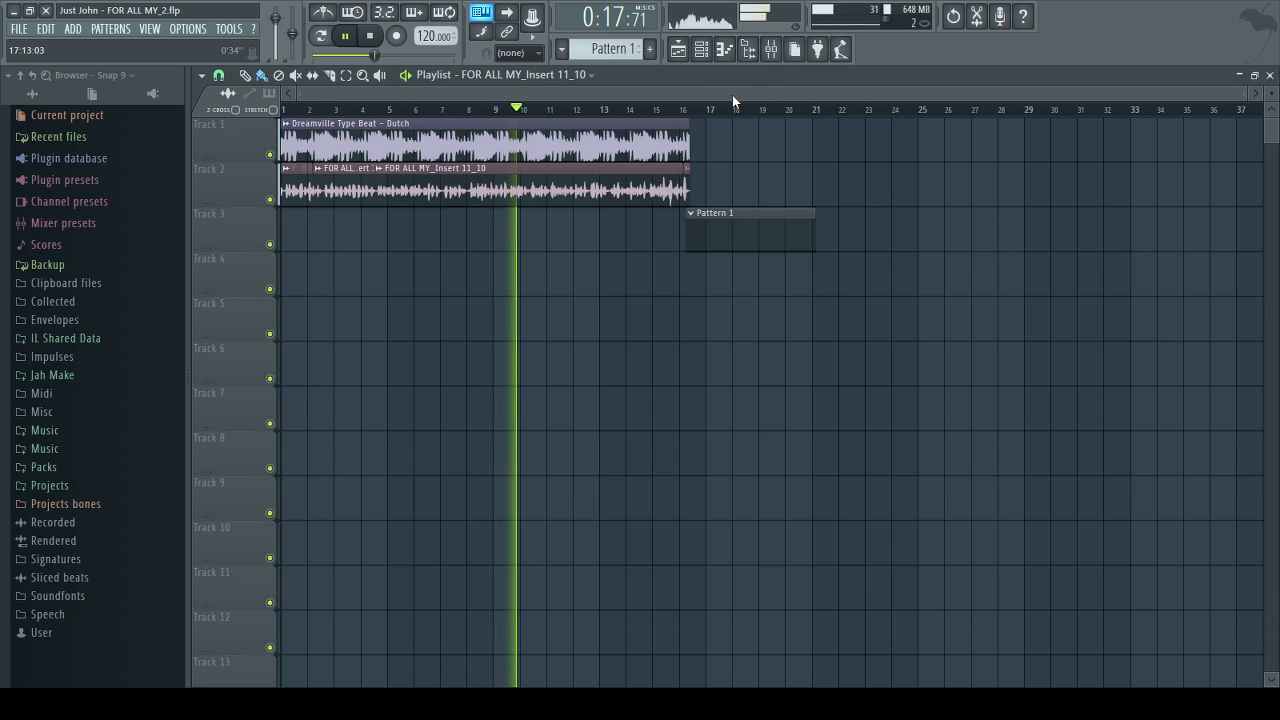
{"action": "left_click", "coordinate": [370, 36]}
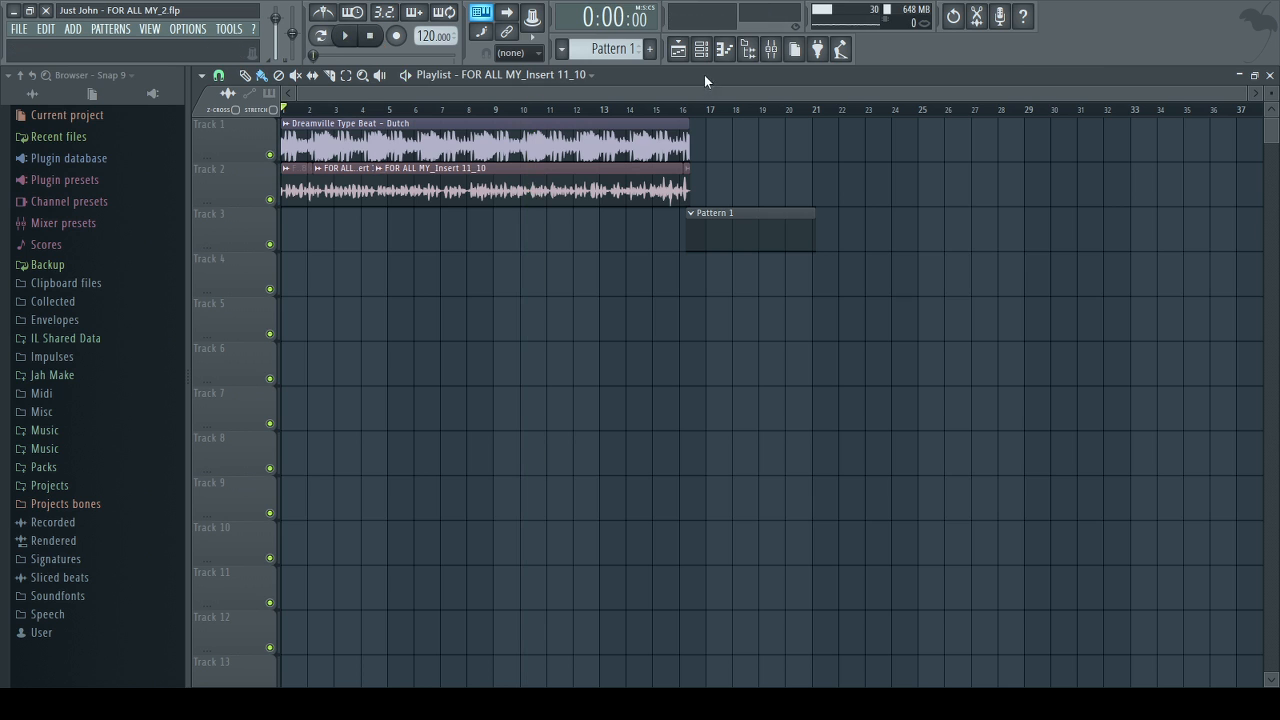
Step: Re-enable the effects on mixer inserts 5 and 18
{"action": "left_click", "coordinate": [748, 49]}
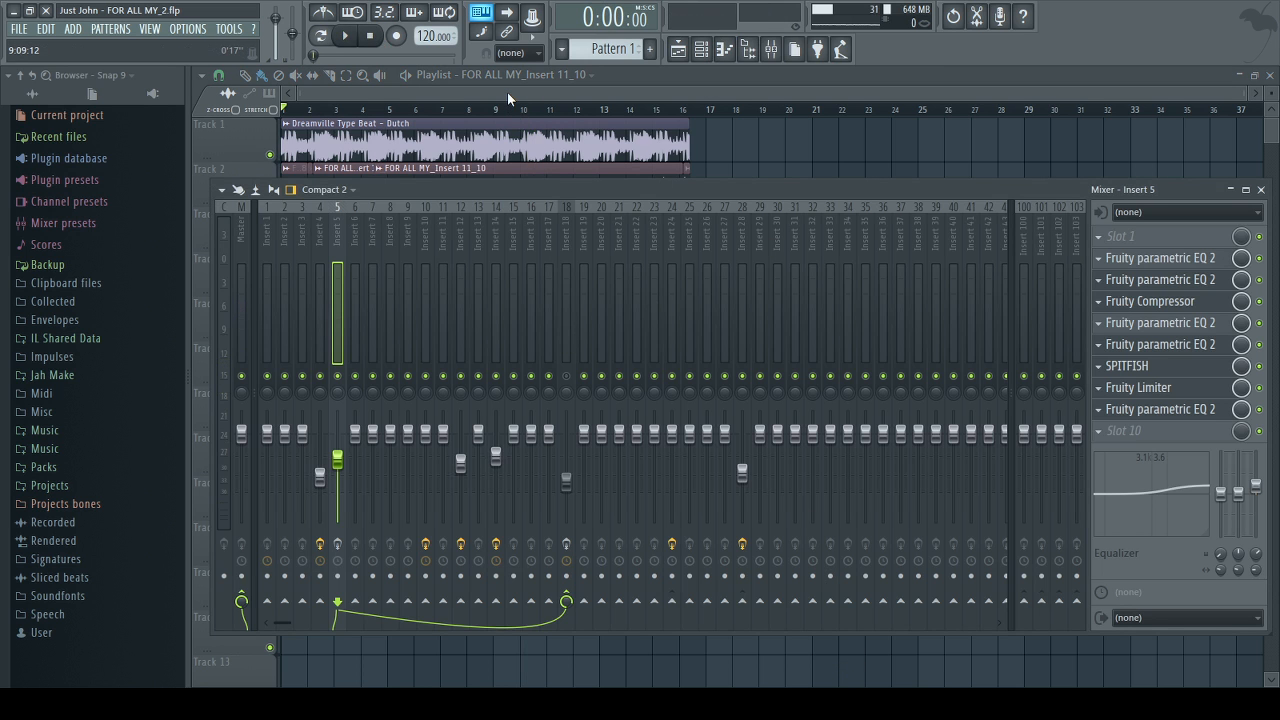
{"action": "key", "text": "F9"}
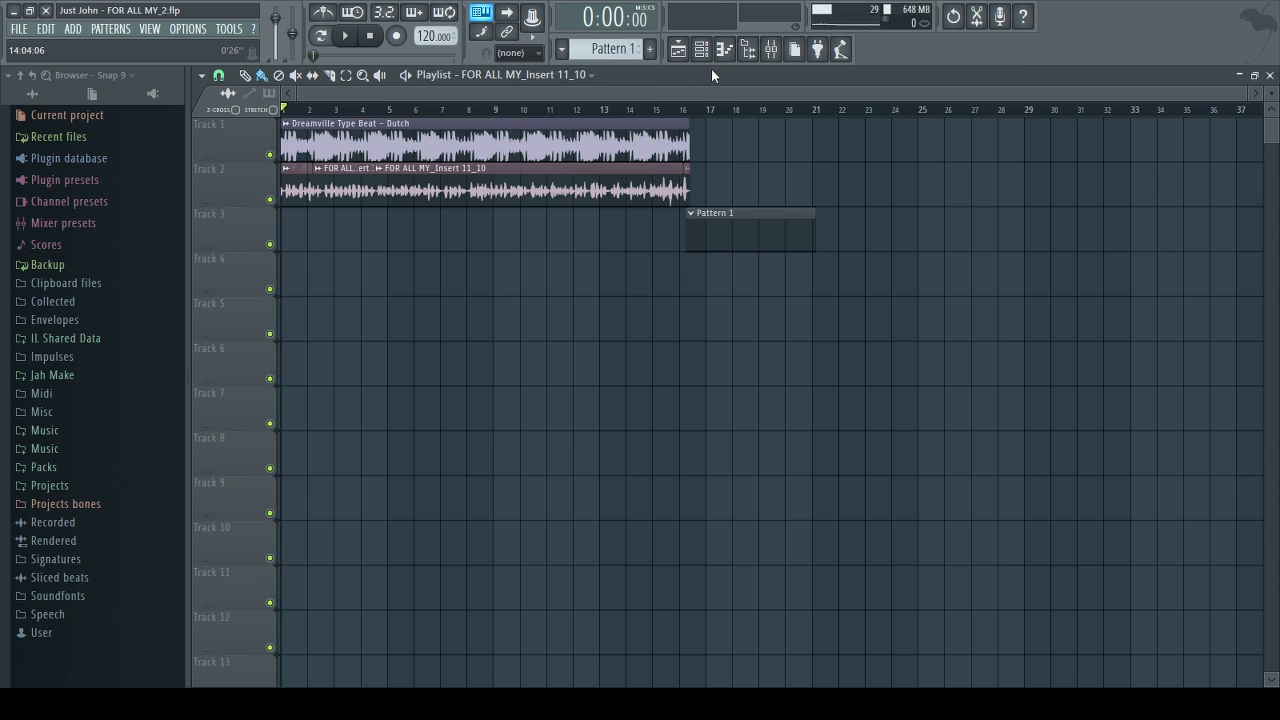
{"action": "left_click", "coordinate": [770, 58]}
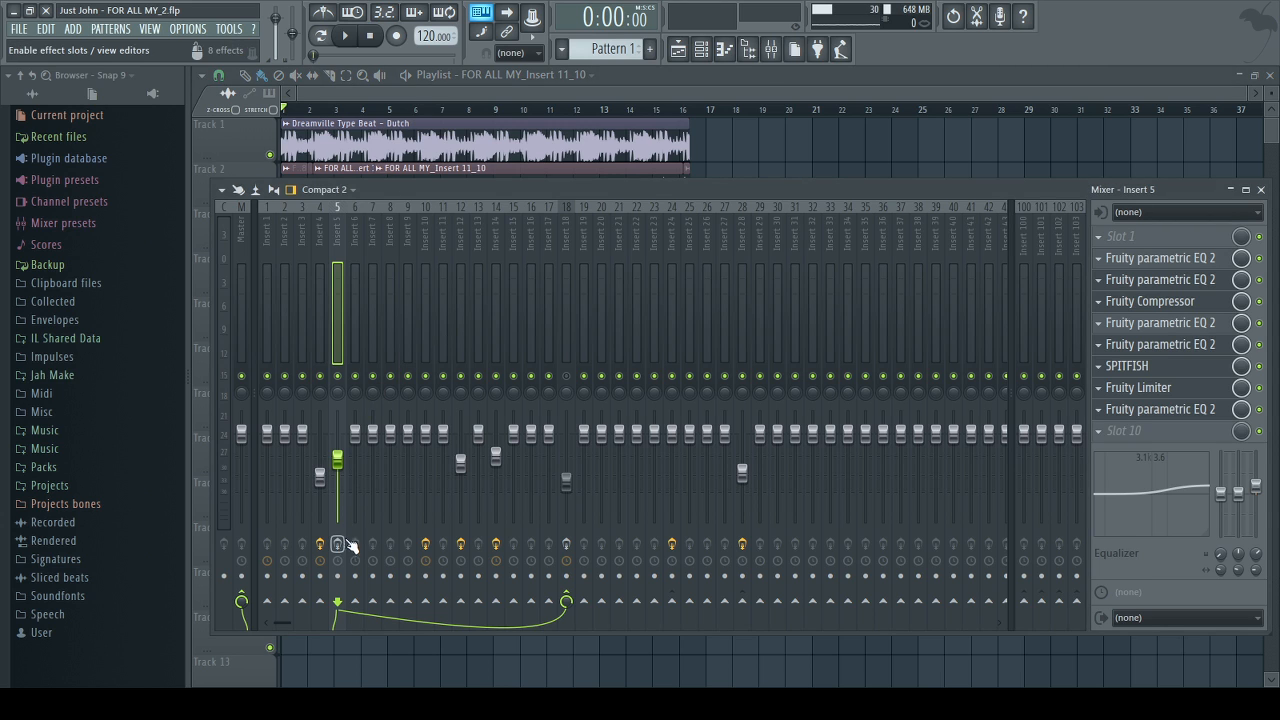
{"action": "left_click", "coordinate": [566, 544]}
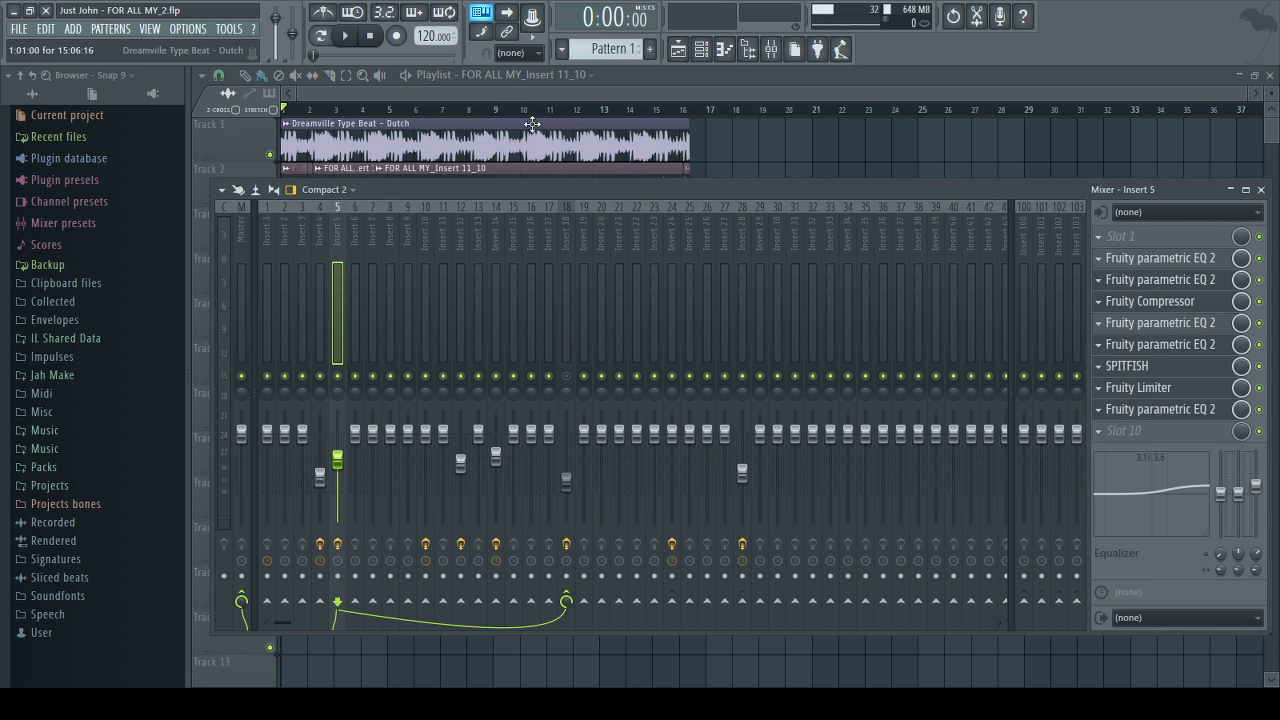
Step: Play the song from the start to hear the vocal with its effects enabled, and stop playback
{"action": "key", "text": "space"}
{"action": "left_click", "coordinate": [421, 88]}
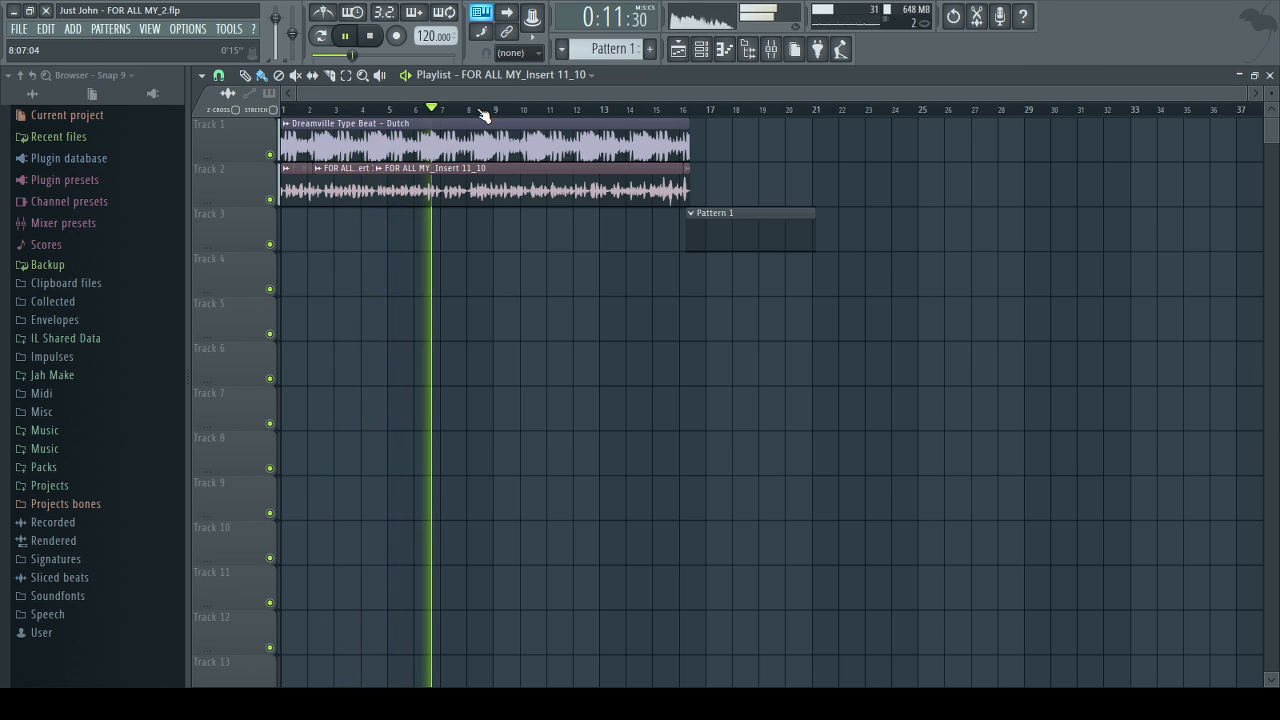
{"action": "left_click", "coordinate": [378, 40]}
Step: Compare the vocal with and without effects by toggling Insert 5's effect slots during playback, ending with them enabled
{"action": "left_click", "coordinate": [771, 50]}
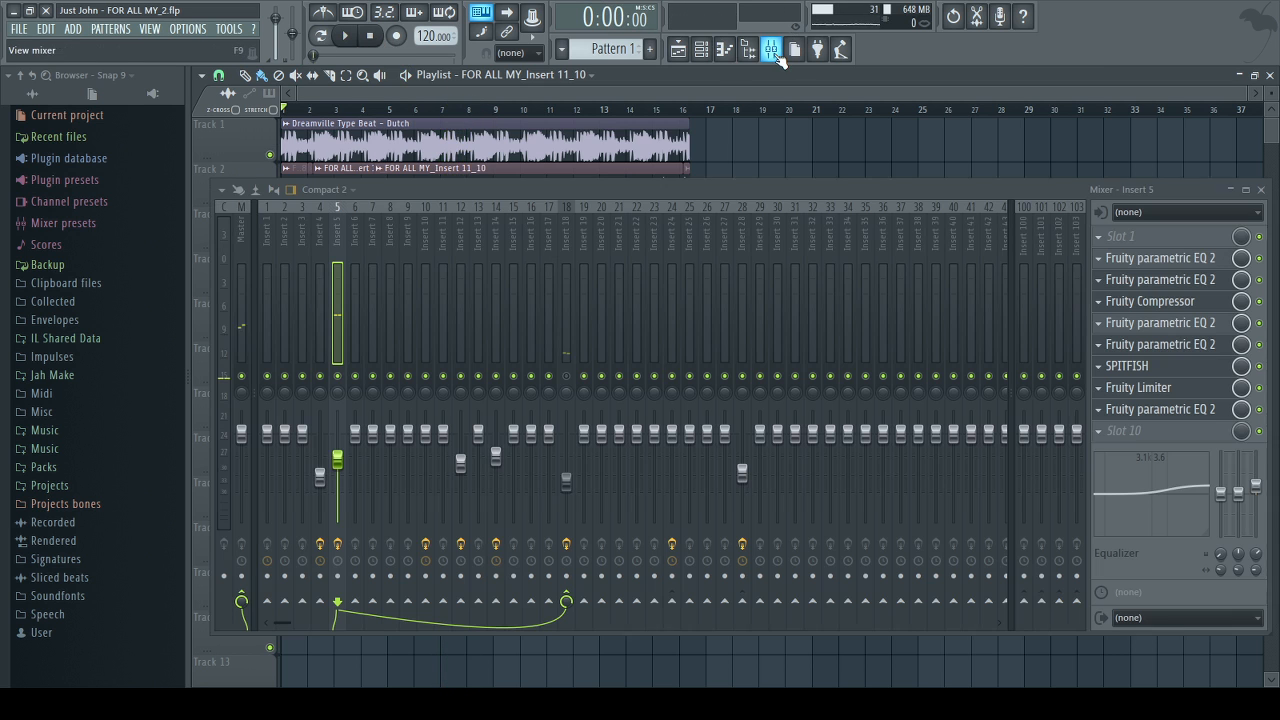
{"action": "left_click", "coordinate": [358, 38]}
{"action": "left_click", "coordinate": [357, 92]}
{"action": "left_click", "coordinate": [772, 50]}
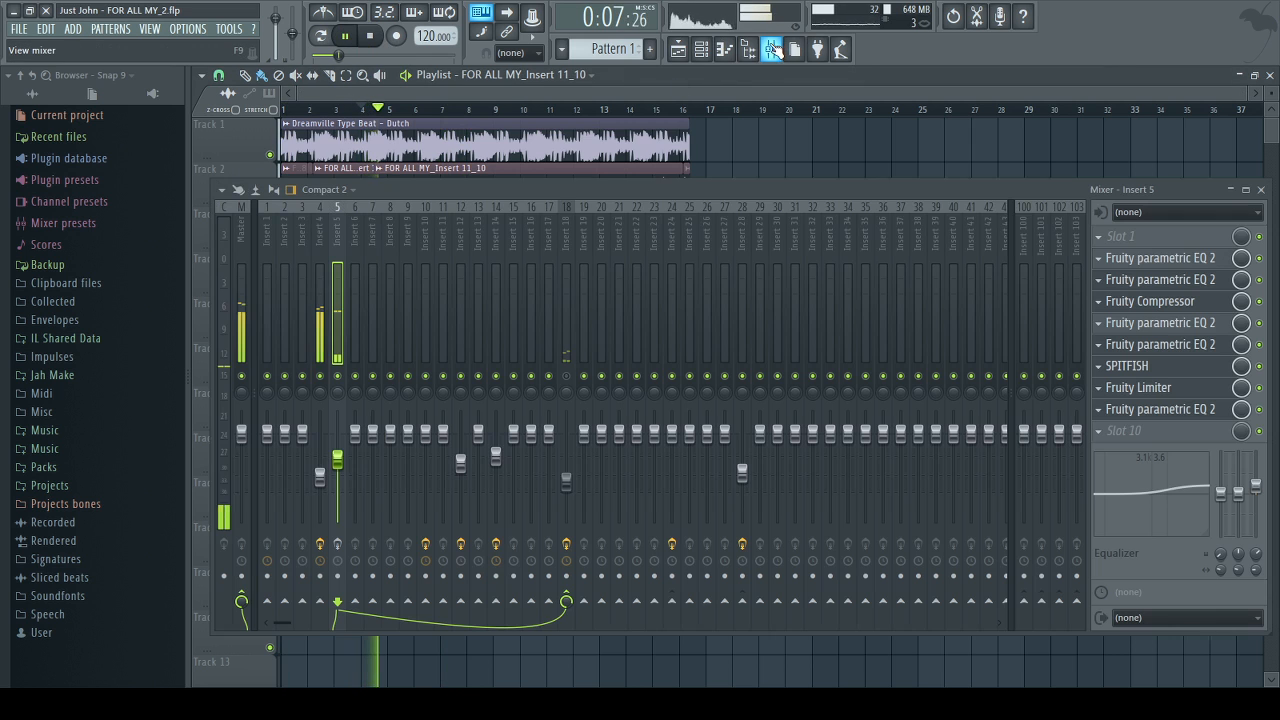
{"action": "left_click", "coordinate": [338, 545]}
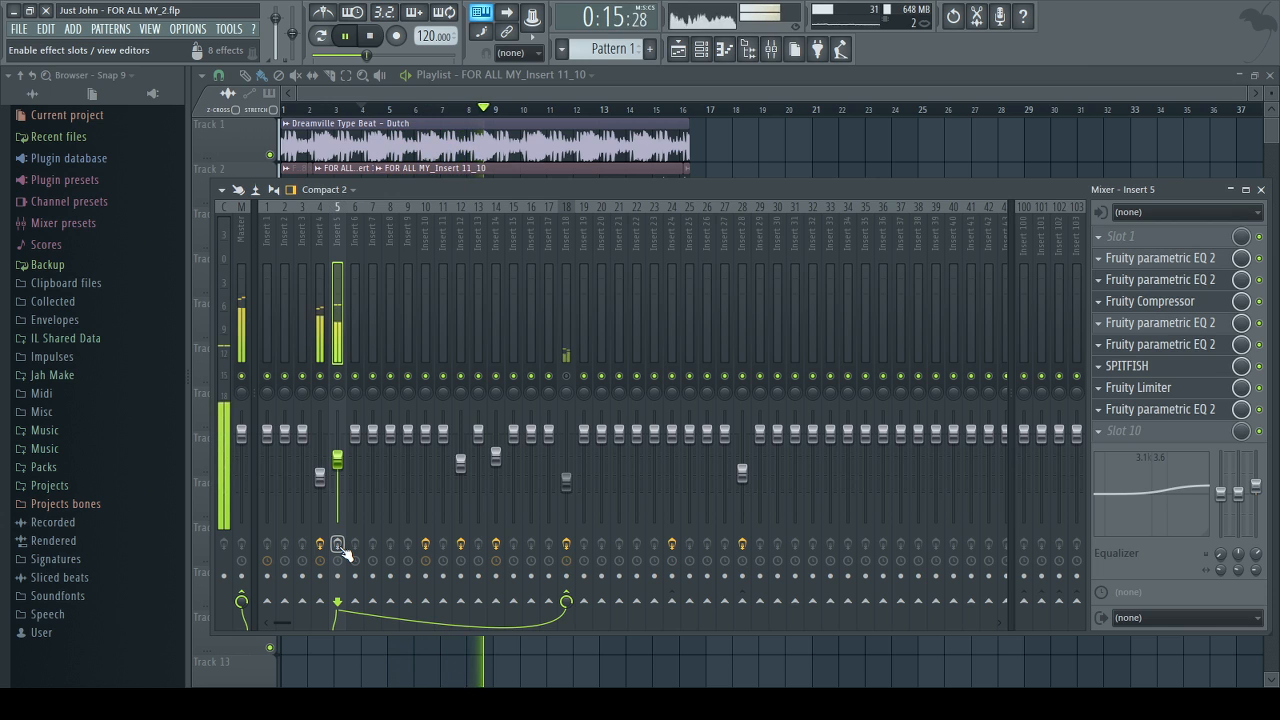
{"action": "left_click", "coordinate": [338, 545]}
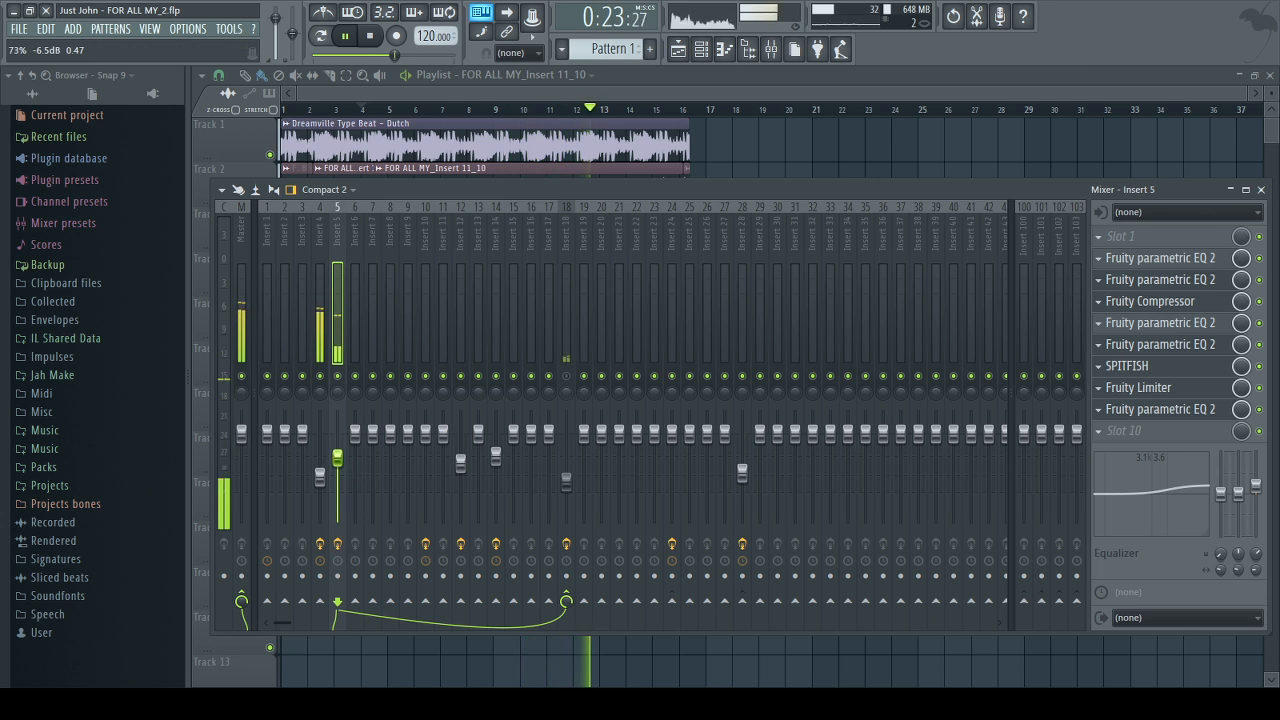
Step: Stop playback and examine the Fruity Compressor and Fruity Limiter settings on Insert 5
{"action": "left_click", "coordinate": [1138, 387]}
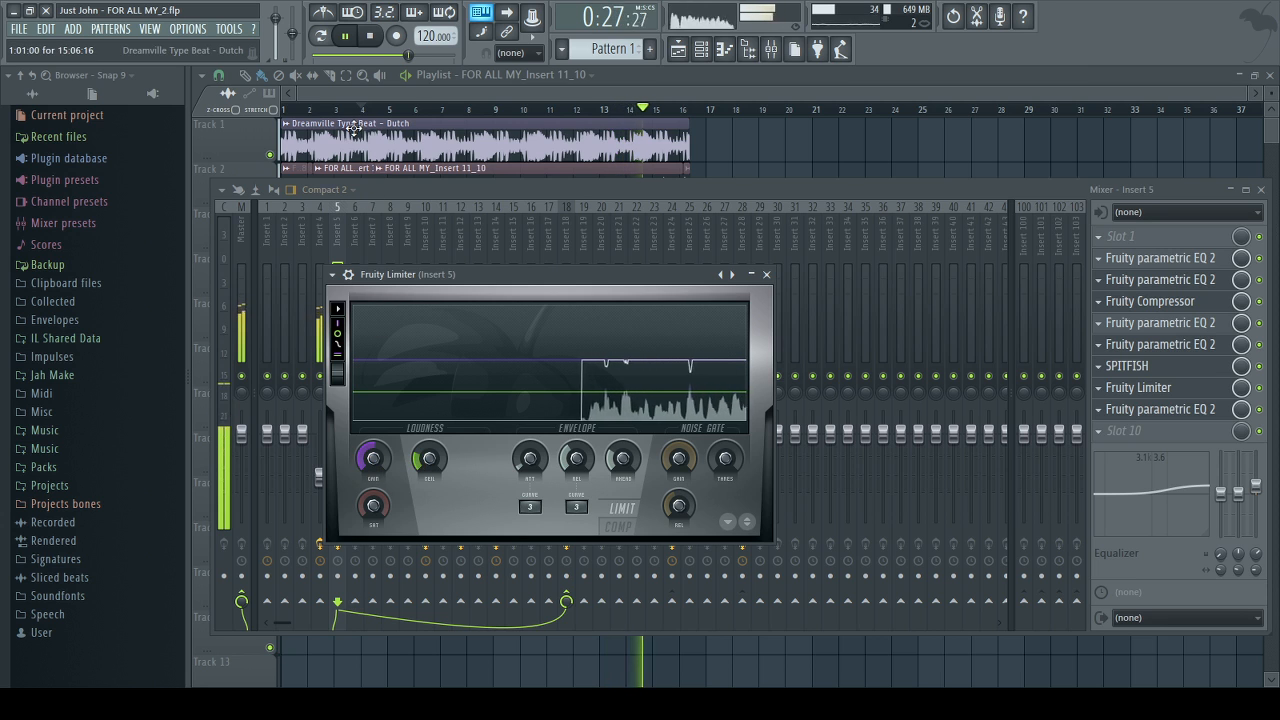
{"action": "left_click", "coordinate": [375, 192]}
{"action": "key", "text": "space"}
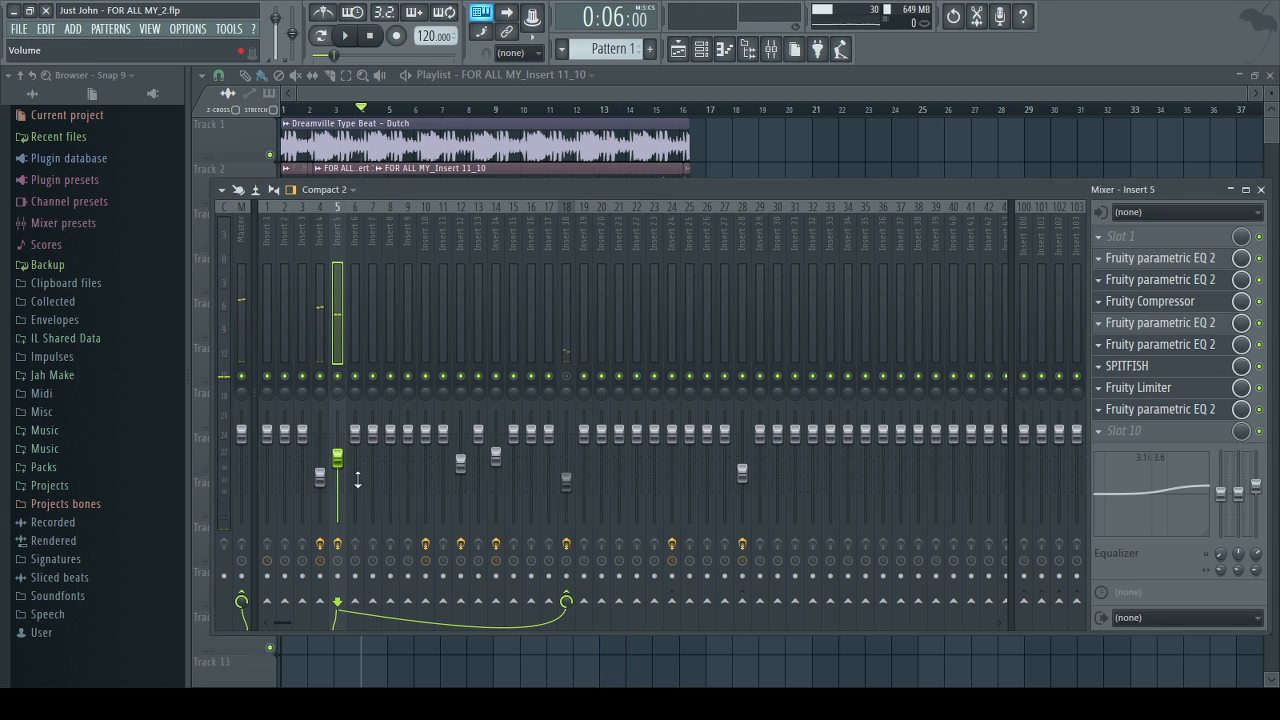
{"action": "left_click", "coordinate": [1190, 304]}
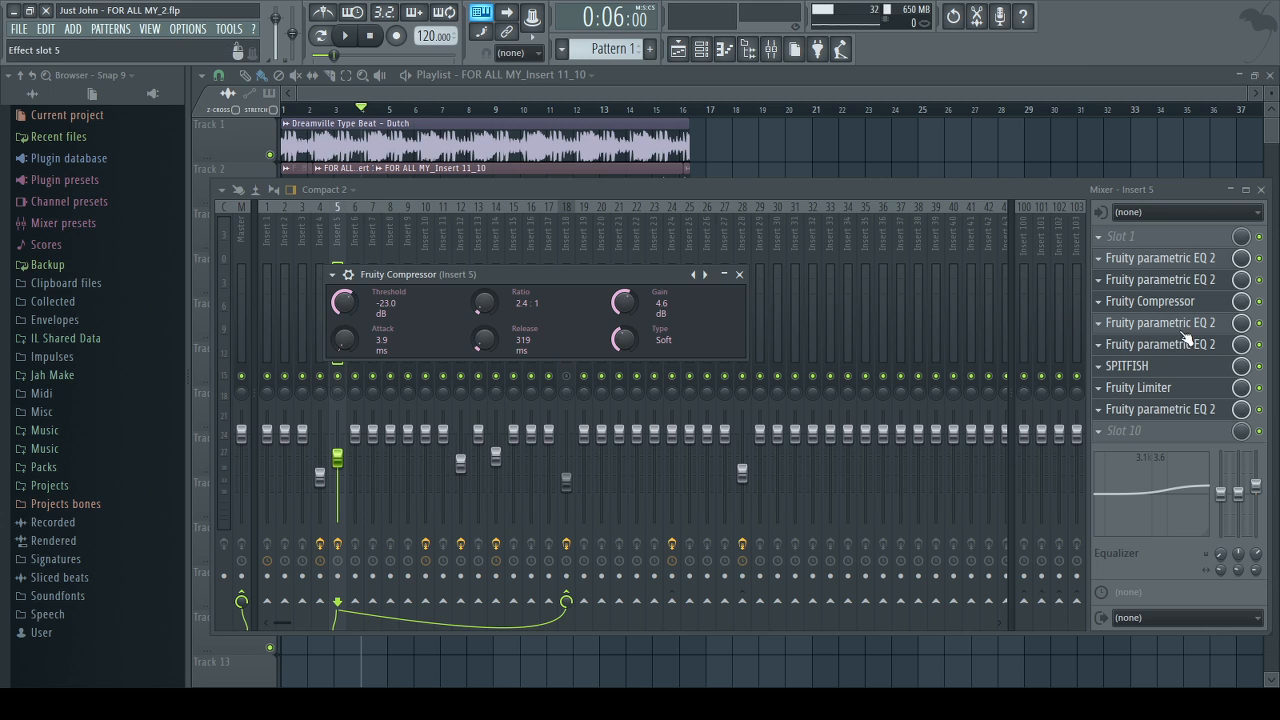
{"action": "left_click", "coordinate": [1093, 390]}
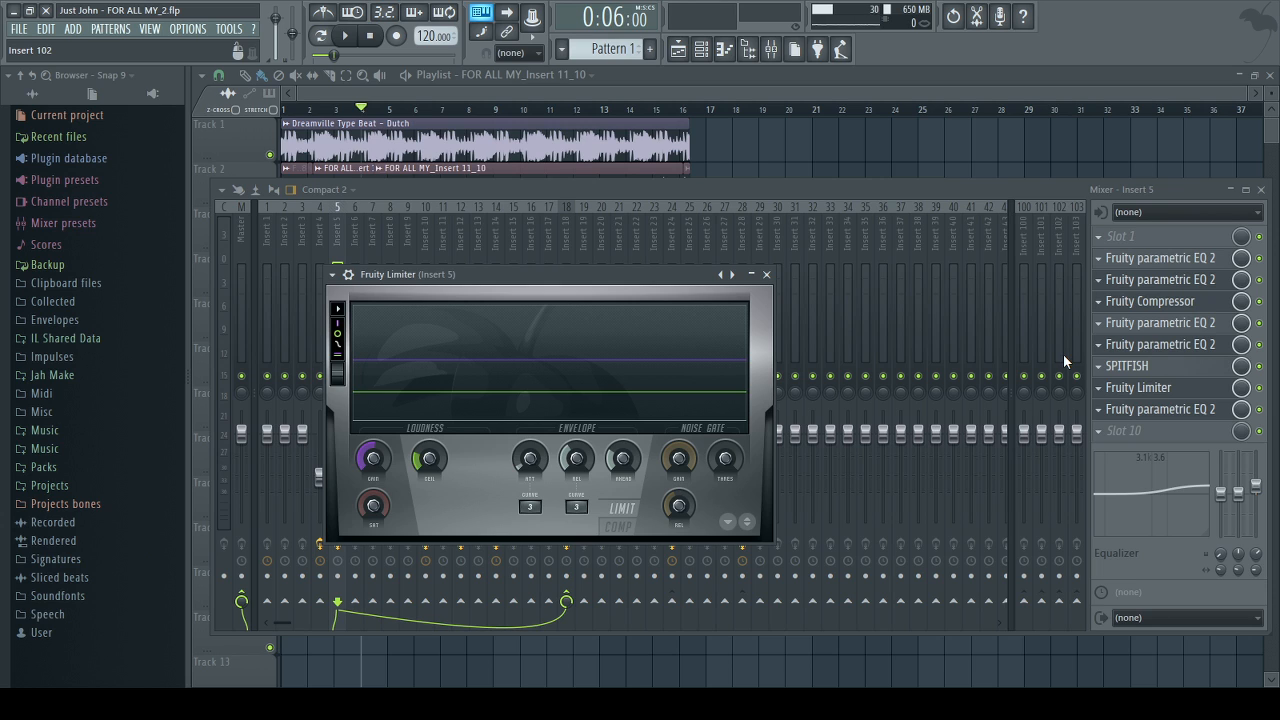
{"action": "left_click", "coordinate": [713, 188]}
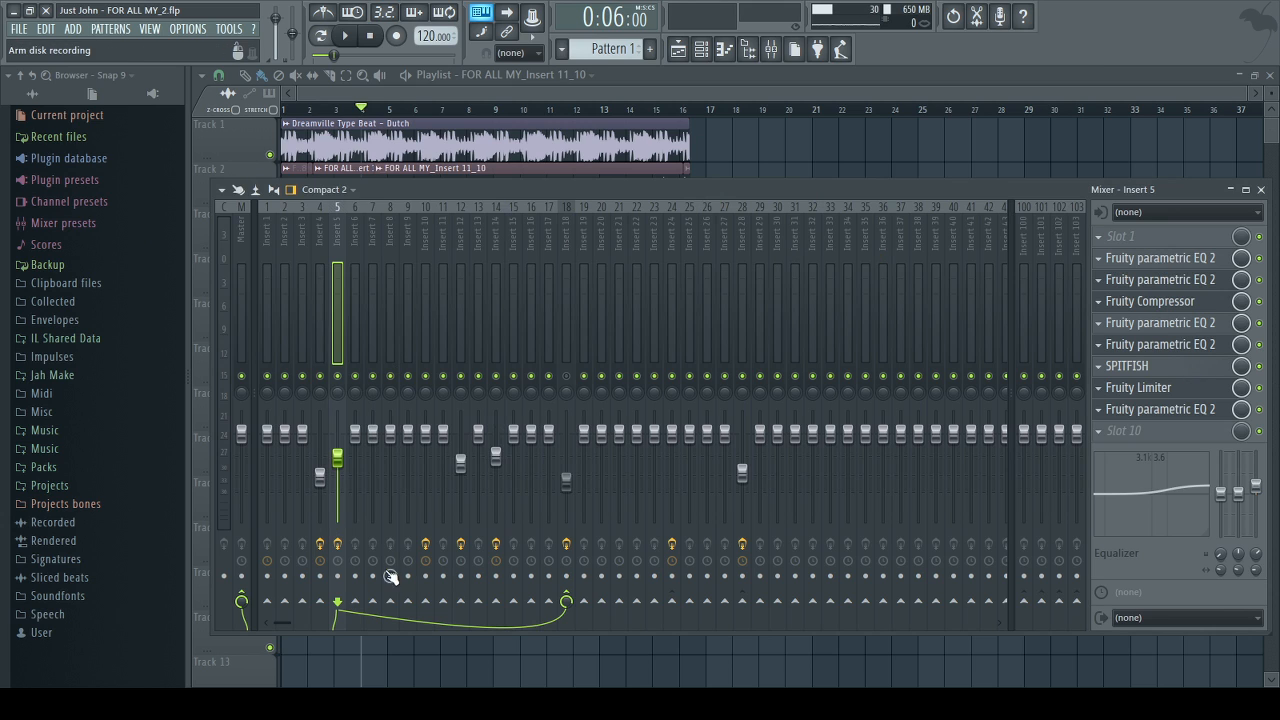
{"action": "left_click", "coordinate": [342, 104]}
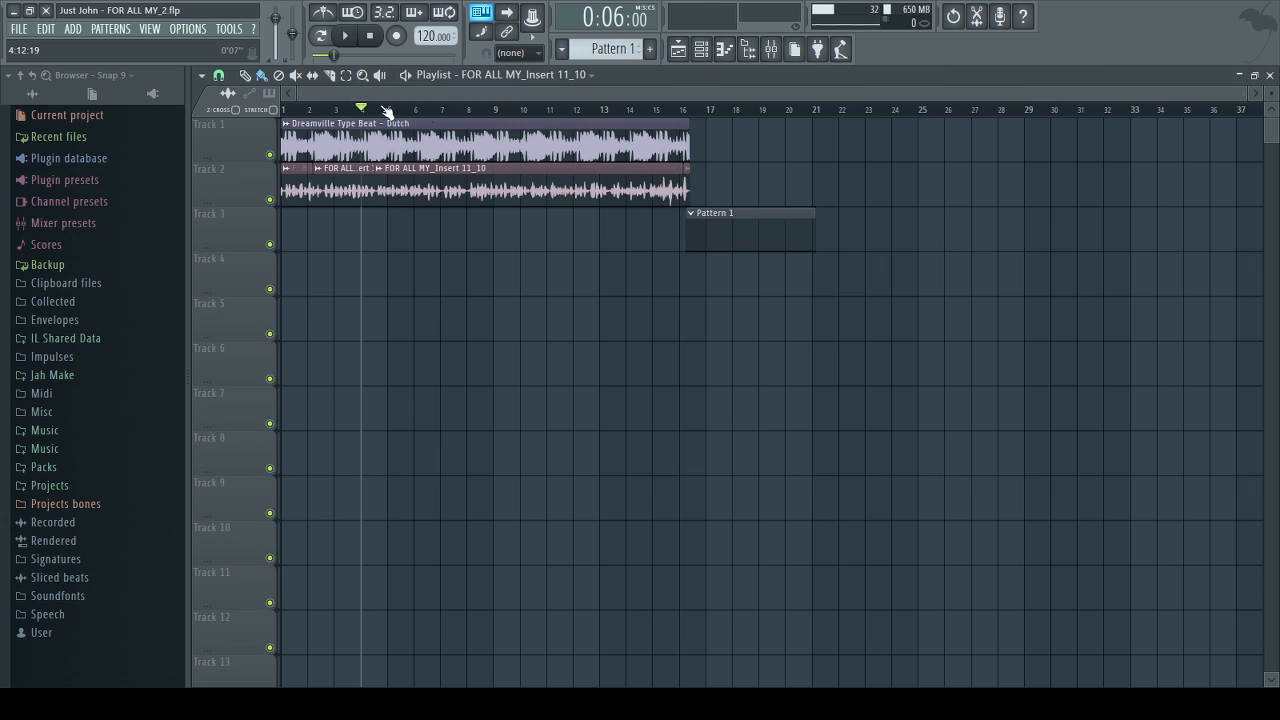
Step: Disable Insert 5's effect slots 3 to 10, keeping the first Fruity parametric EQ 2 in slot 2 enabled
{"action": "left_click", "coordinate": [773, 51]}
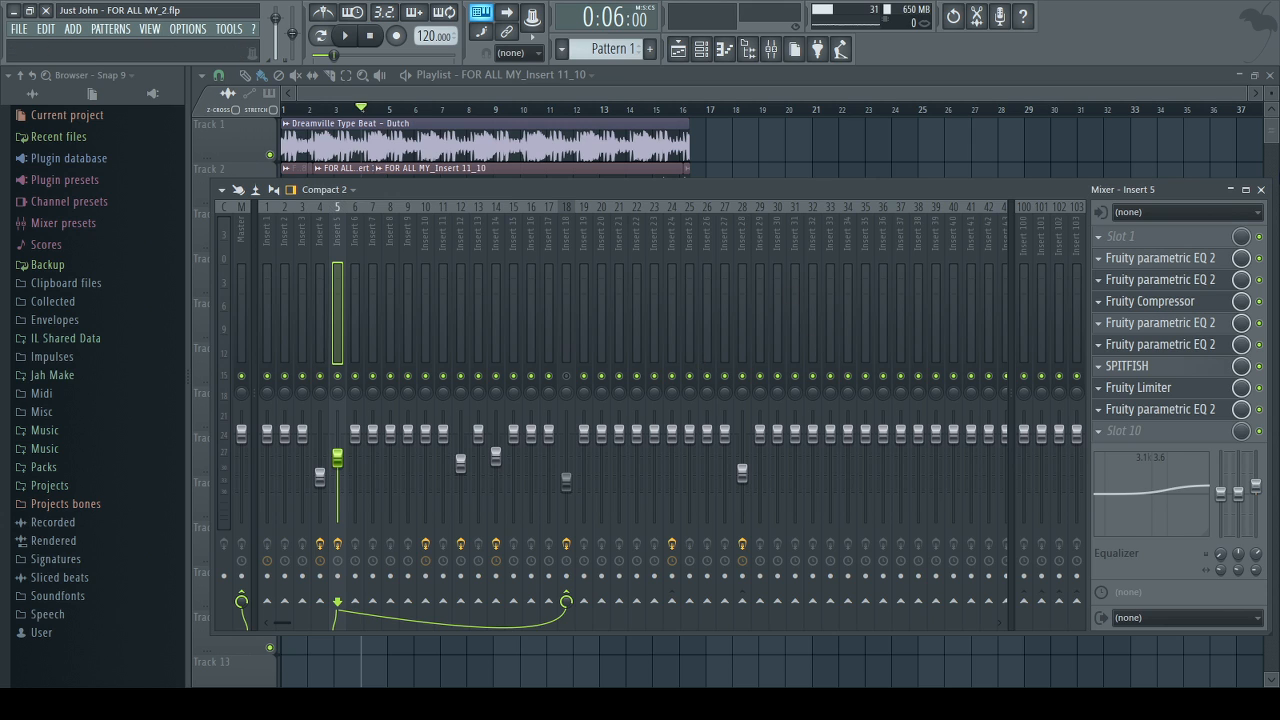
{"action": "left_click", "coordinate": [1160, 262]}
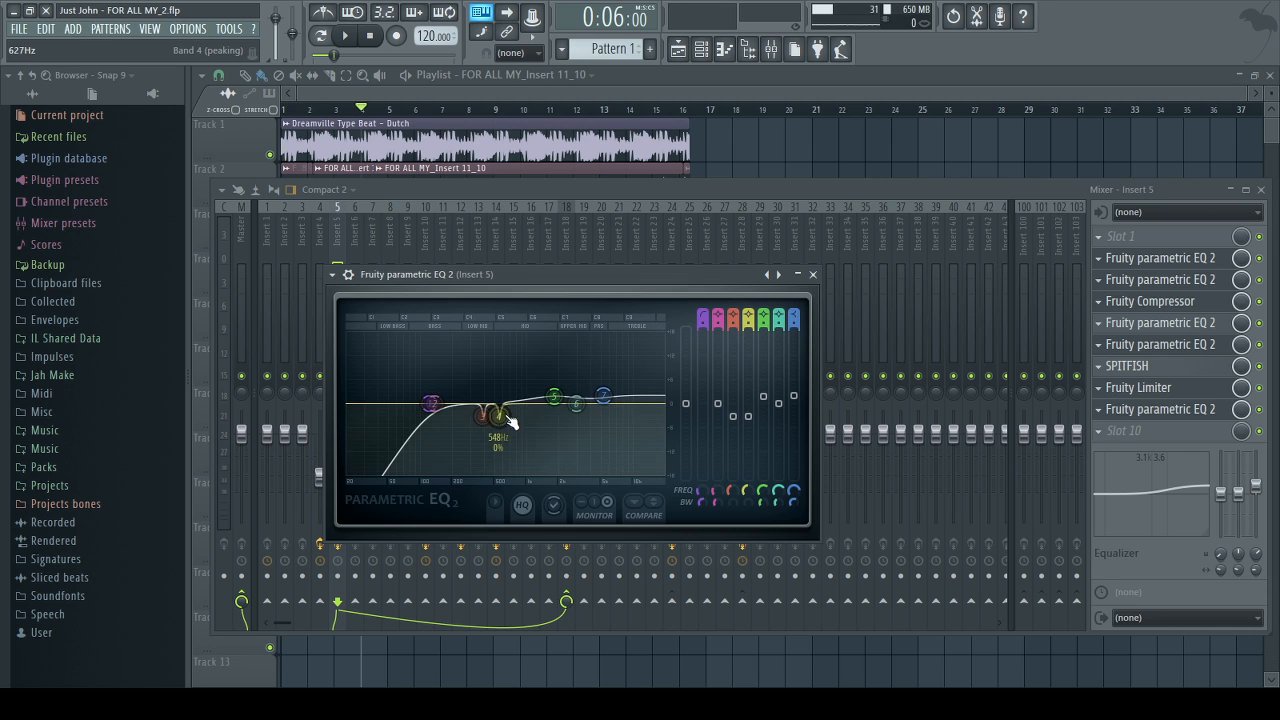
{"action": "left_click", "coordinate": [1259, 280]}
{"action": "left_click", "coordinate": [1259, 301]}
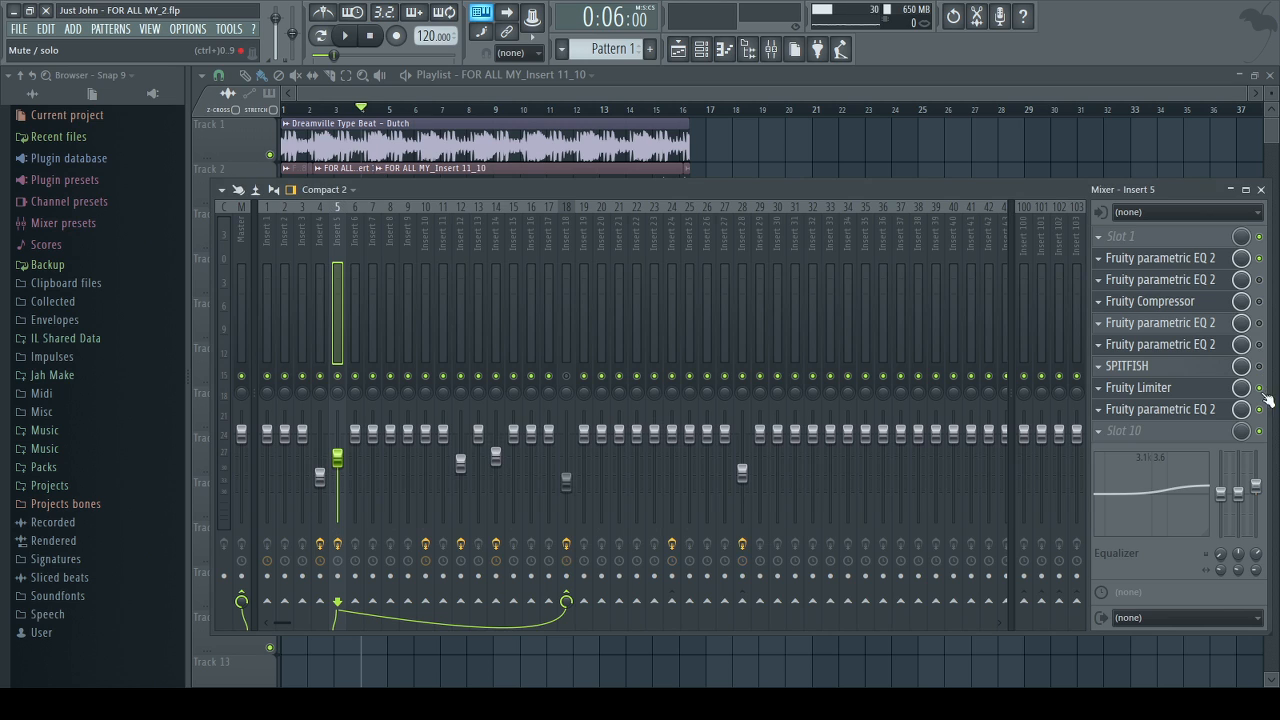
{"action": "left_click_drag", "start_coordinate": [1261, 390], "coordinate": [1261, 431]}
Step: Play the song from the start while switching Insert 5's first Fruity parametric EQ 2 off and on, inspecting its curve
{"action": "left_click", "coordinate": [371, 37]}
{"action": "key", "text": "space"}
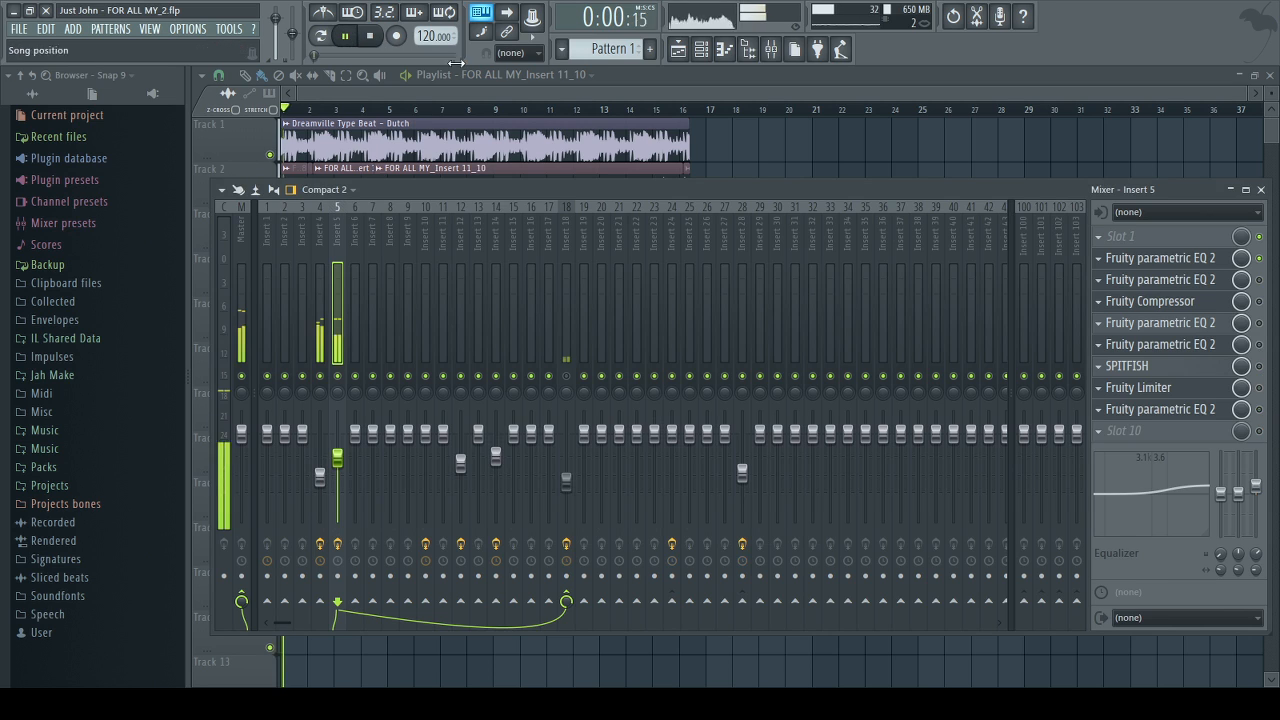
{"action": "left_click", "coordinate": [1200, 260]}
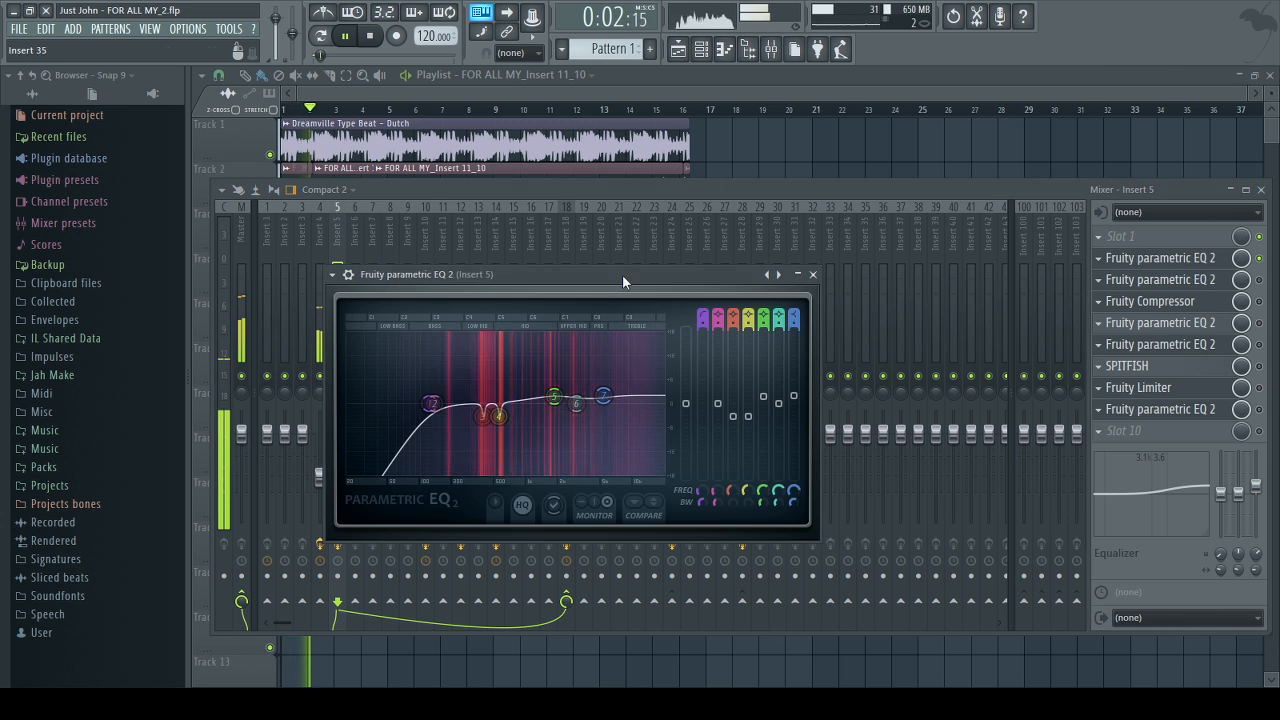
{"action": "left_click", "coordinate": [813, 274]}
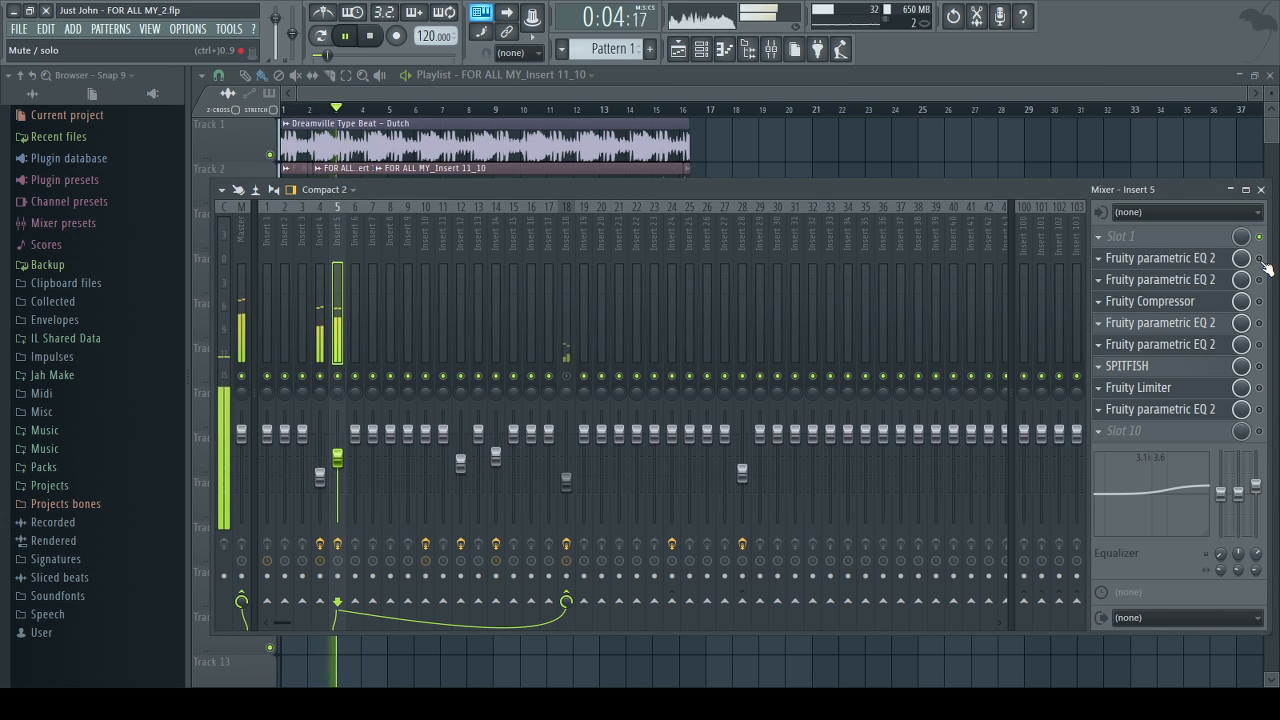
{"action": "left_click", "coordinate": [1160, 258]}
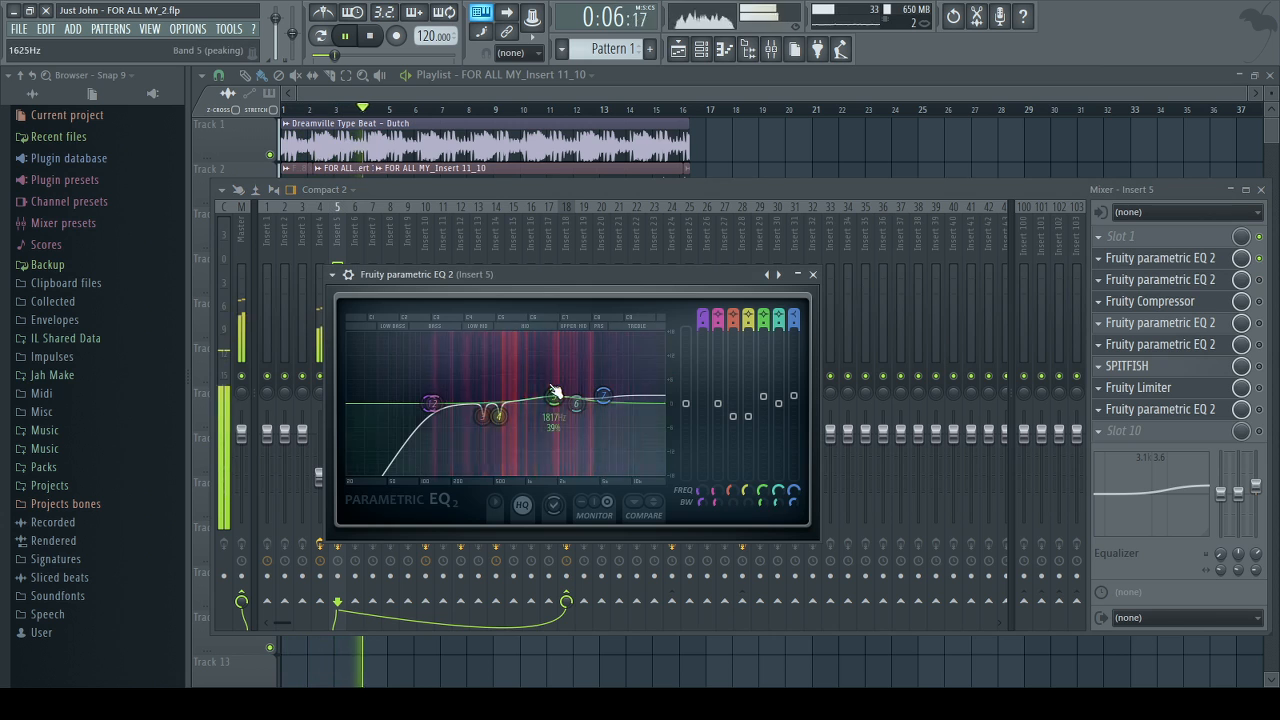
{"action": "key", "text": "space"}
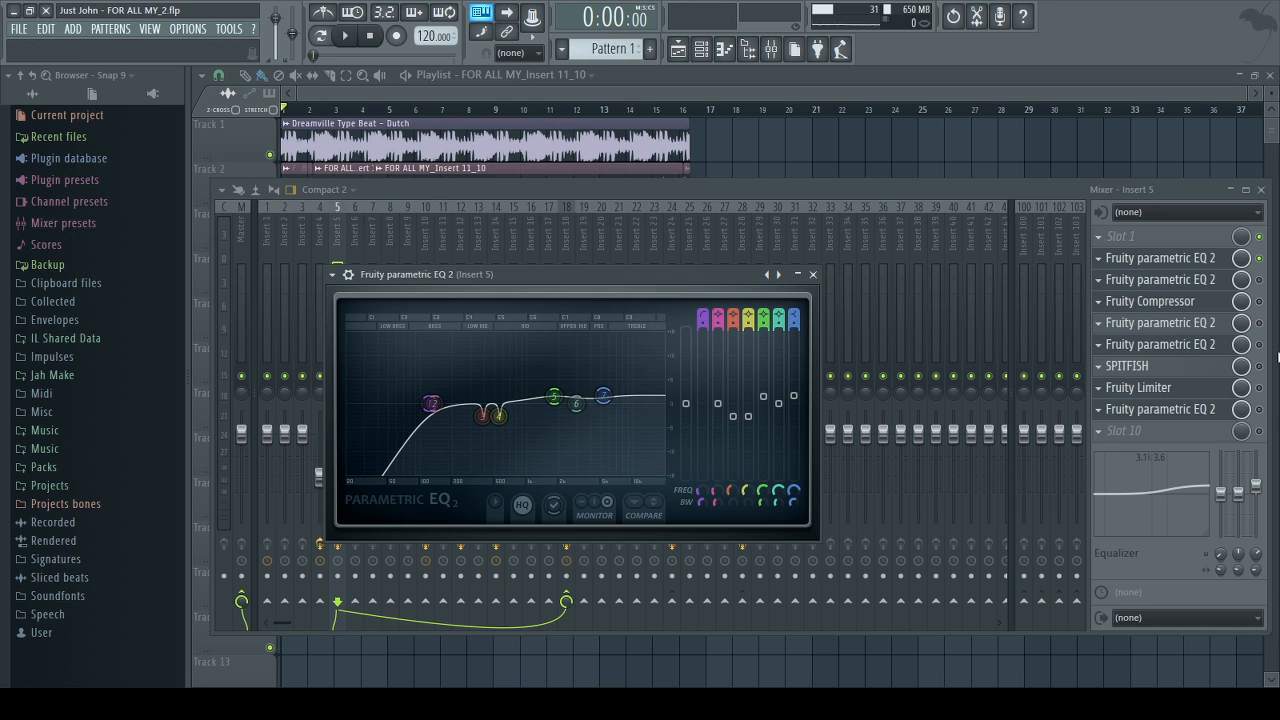
Step: Inspect the curve of the Fruity parametric EQ 2 in slot 3 on Insert 5 and enable that slot
{"action": "left_click", "coordinate": [1207, 288]}
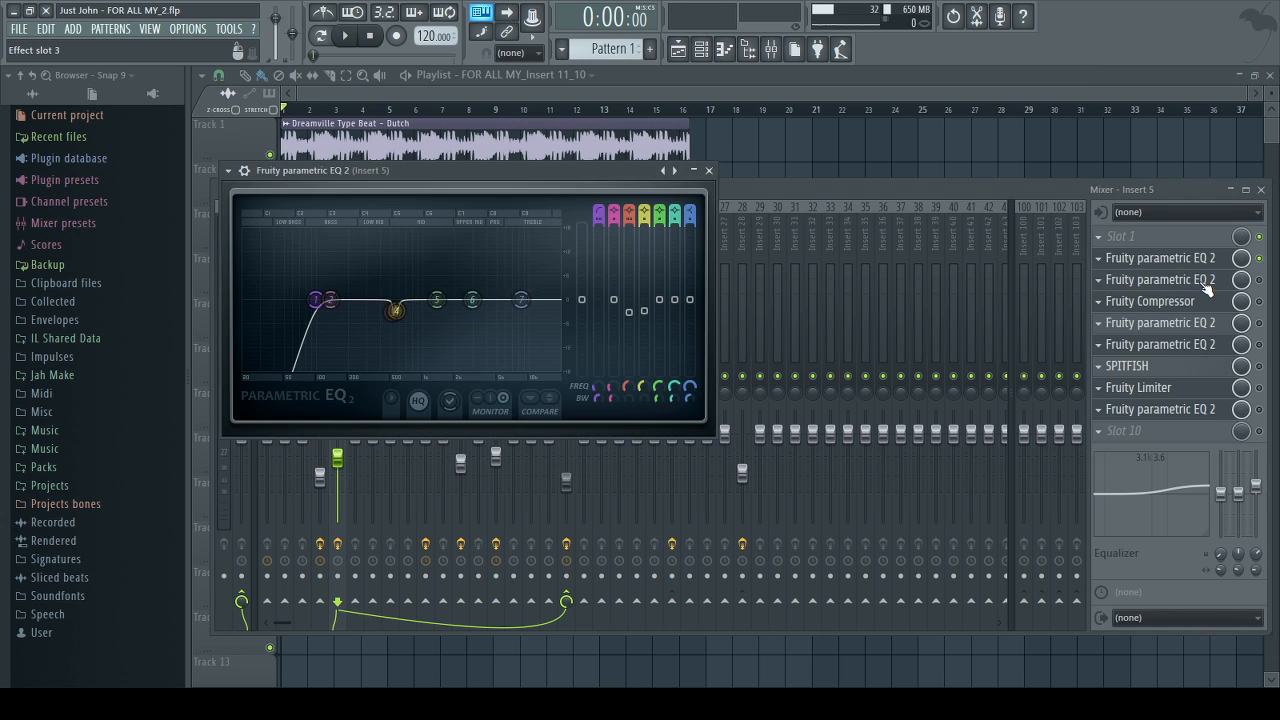
{"action": "left_click", "coordinate": [1261, 281]}
{"action": "left_click", "coordinate": [1174, 284]}
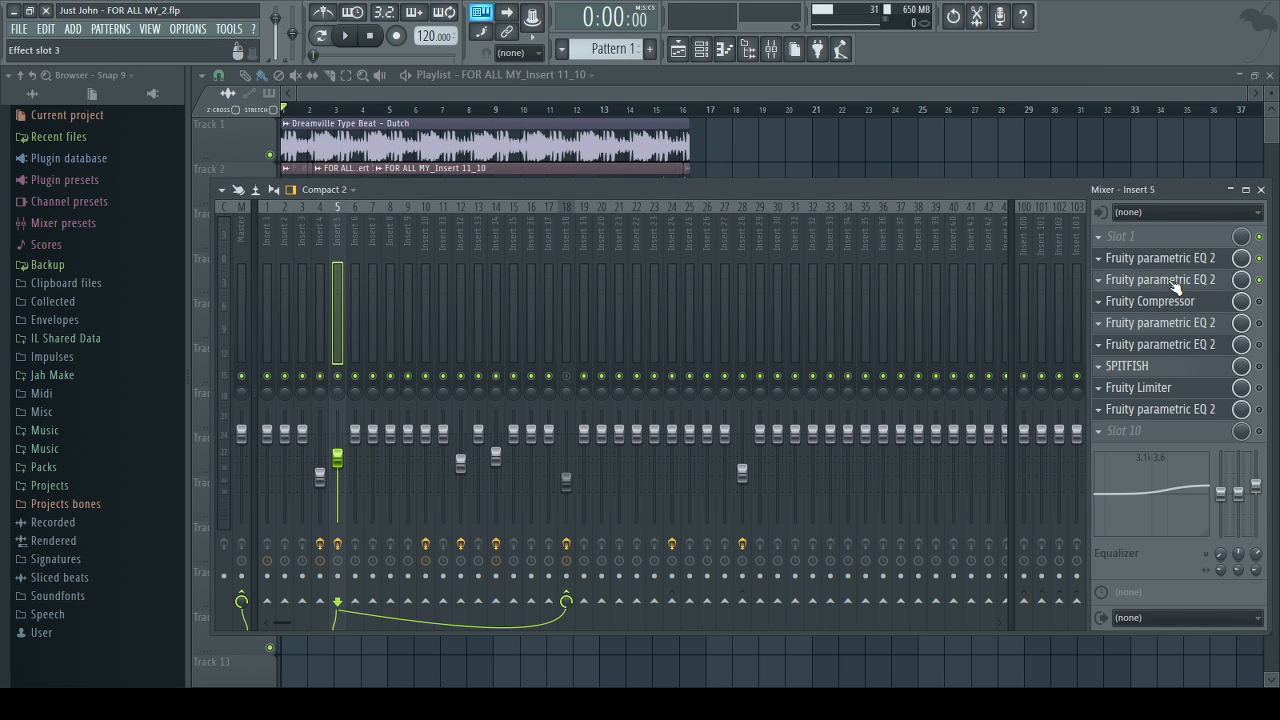
Step: Inspect the slot 3 Fruity parametric EQ 2 on Insert 5, then enable the Fruity Compressor in slot 4 and examine its settings
{"action": "left_click", "coordinate": [1174, 284]}
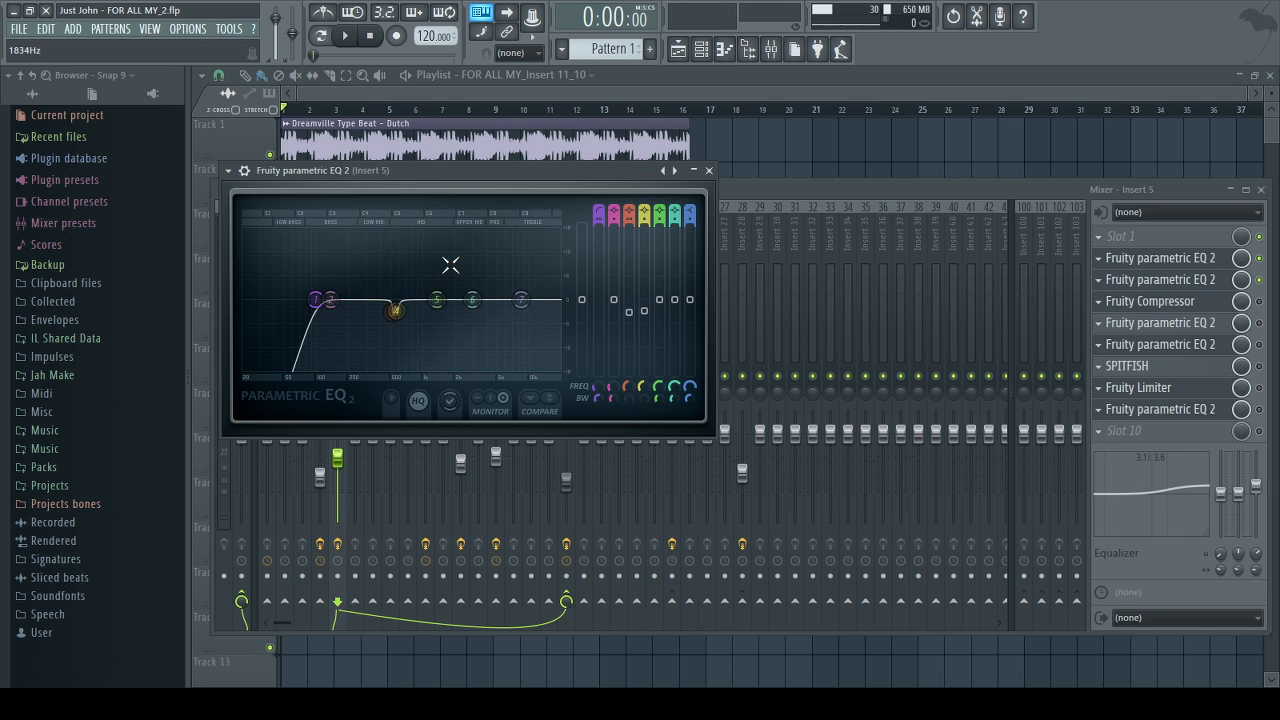
{"action": "left_click", "coordinate": [1153, 314]}
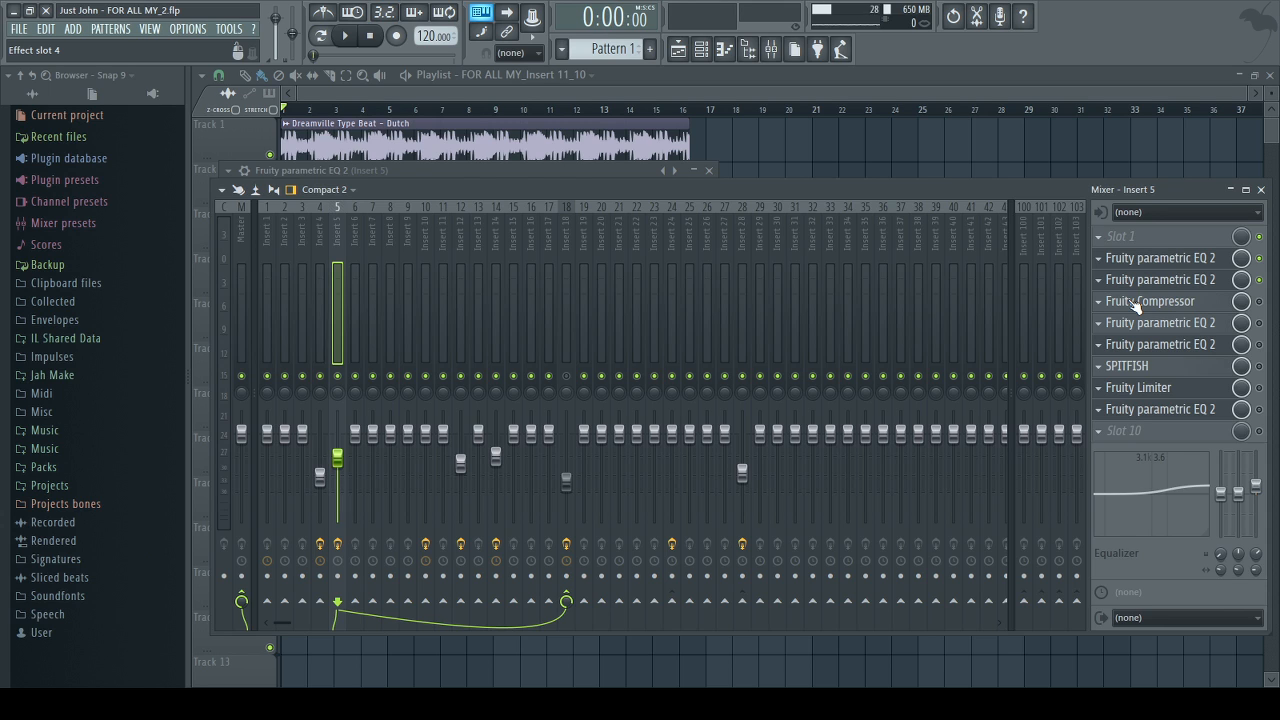
{"action": "left_click", "coordinate": [1222, 304]}
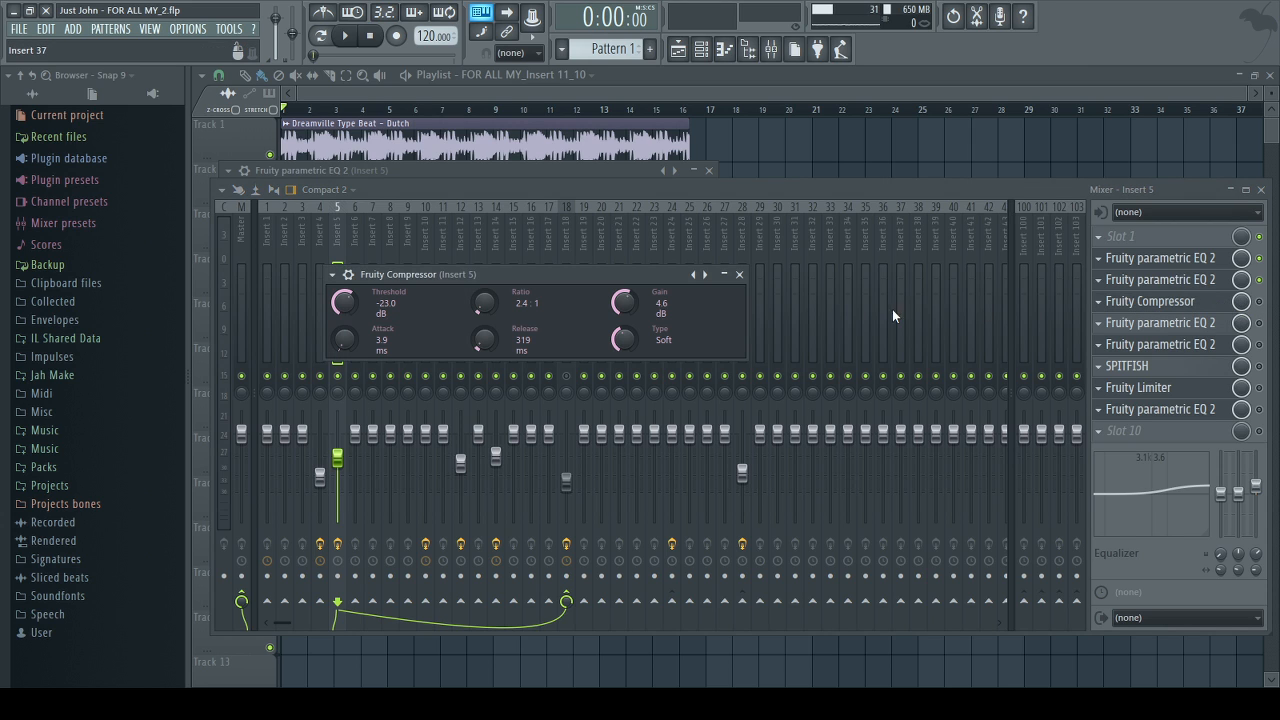
{"action": "left_click", "coordinate": [1259, 302]}
{"action": "left_click", "coordinate": [1184, 308]}
{"action": "left_click_drag", "start_coordinate": [663, 280], "coordinate": [717, 279]}
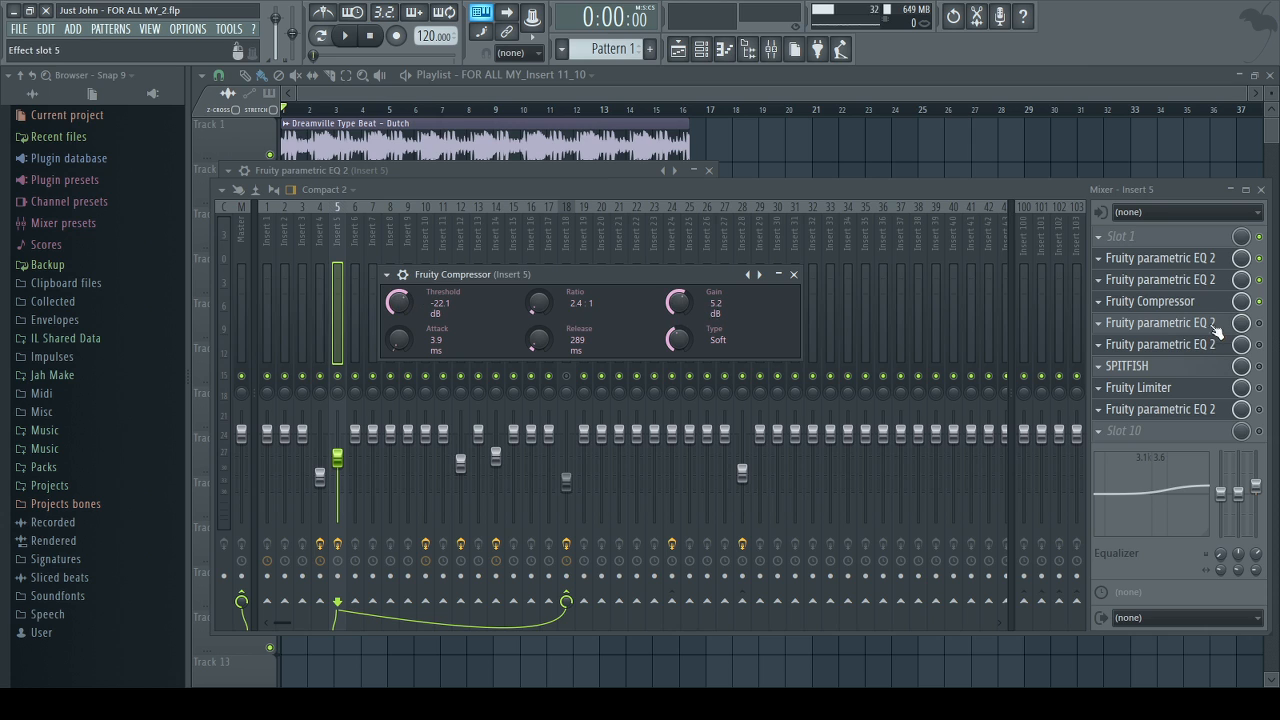
Step: Enable the Fruity parametric EQ 2 effects in slots 5 and 6 of Insert 5 and inspect their curves
{"action": "left_click", "coordinate": [1260, 324]}
{"action": "left_click", "coordinate": [1259, 345]}
{"action": "left_click", "coordinate": [1208, 327]}
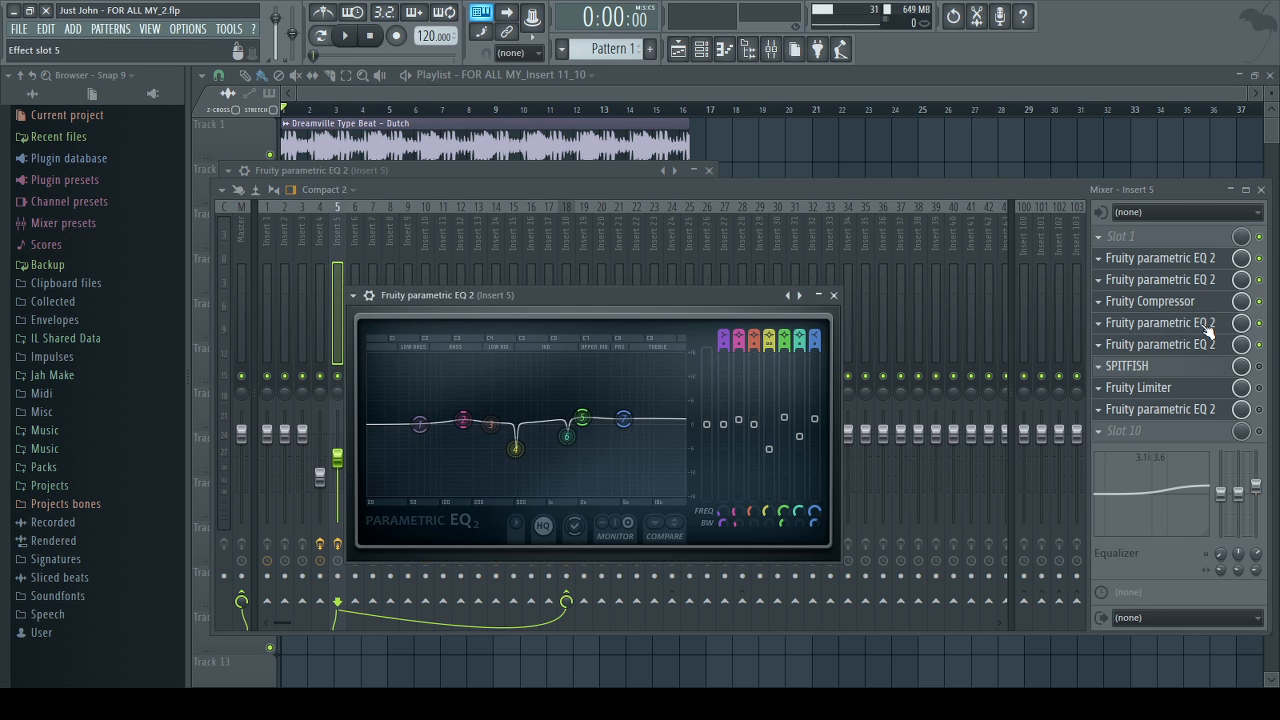
{"action": "left_click", "coordinate": [1203, 346]}
{"action": "left_click", "coordinate": [1206, 348]}
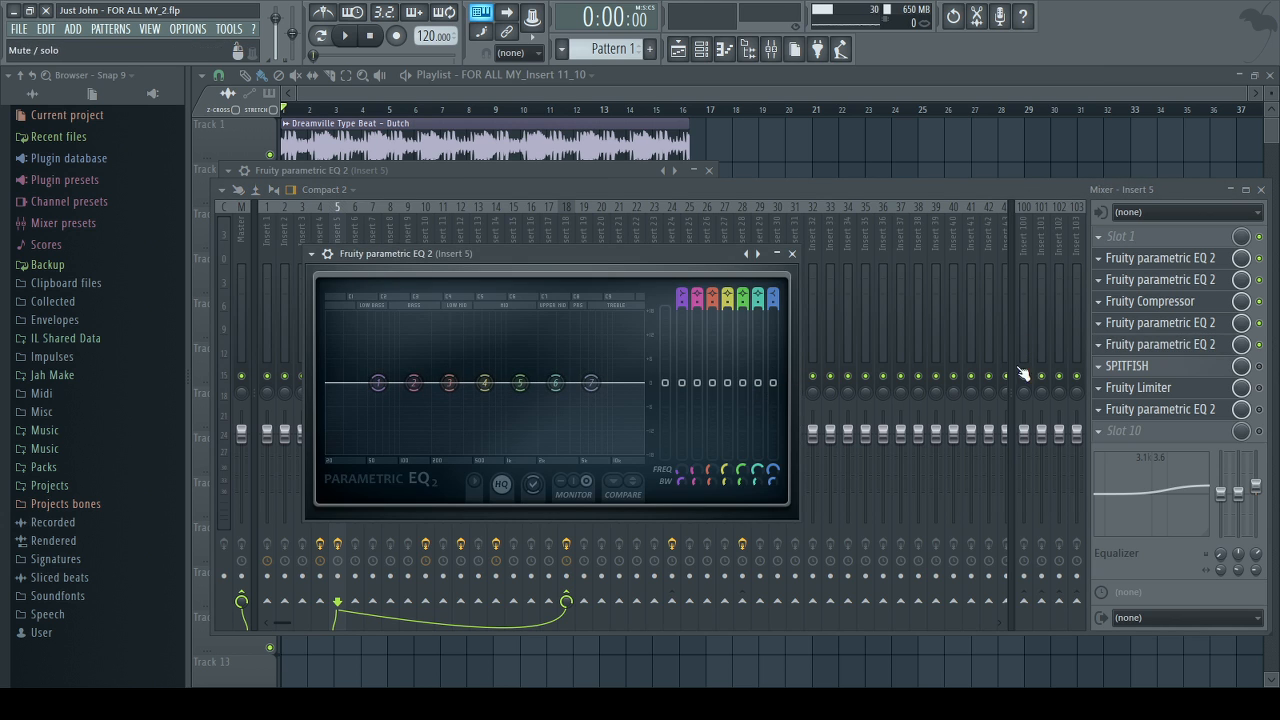
{"action": "left_click", "coordinate": [1150, 348]}
{"action": "left_click", "coordinate": [1130, 350]}
{"action": "left_click", "coordinate": [1155, 330]}
{"action": "left_click", "coordinate": [1155, 330]}
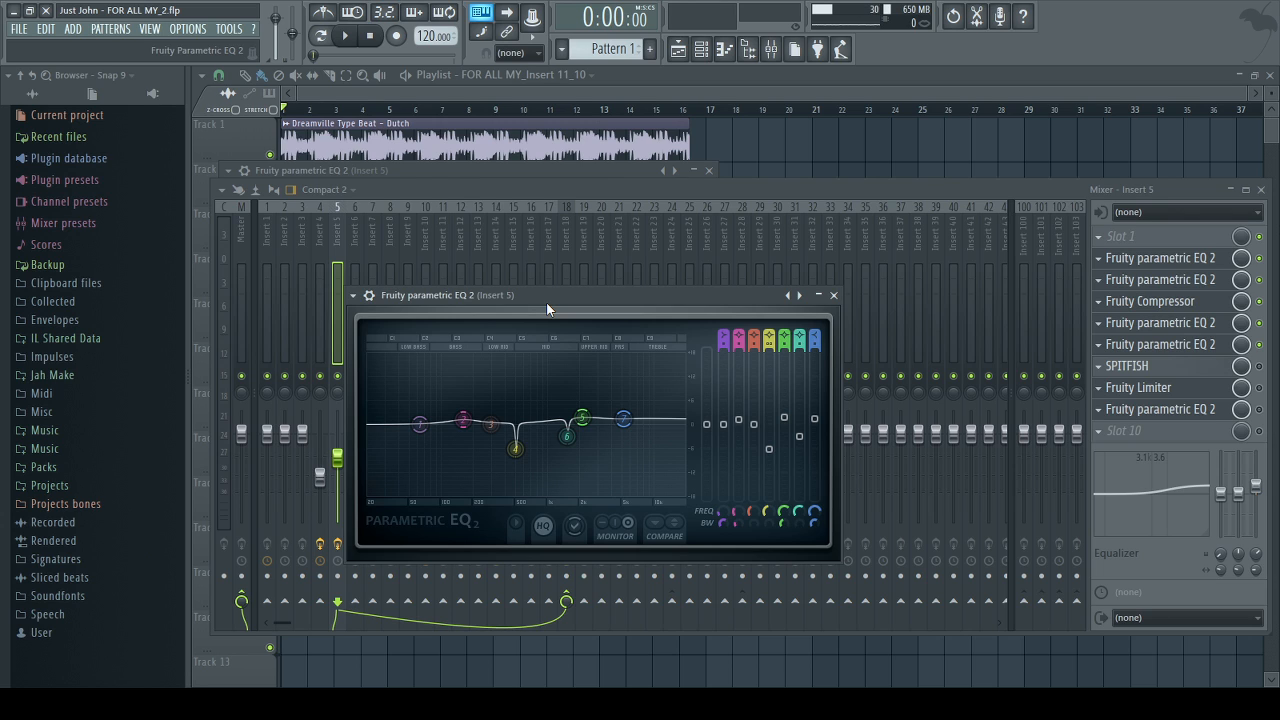
{"action": "mouse_move", "coordinate": [520, 461]}
Step: Play the song, set the playback start to bar 4, and watch the slot 6 Fruity parametric EQ 2 spectrum before stopping
{"action": "left_click", "coordinate": [397, 92]}
{"action": "key", "text": "space"}
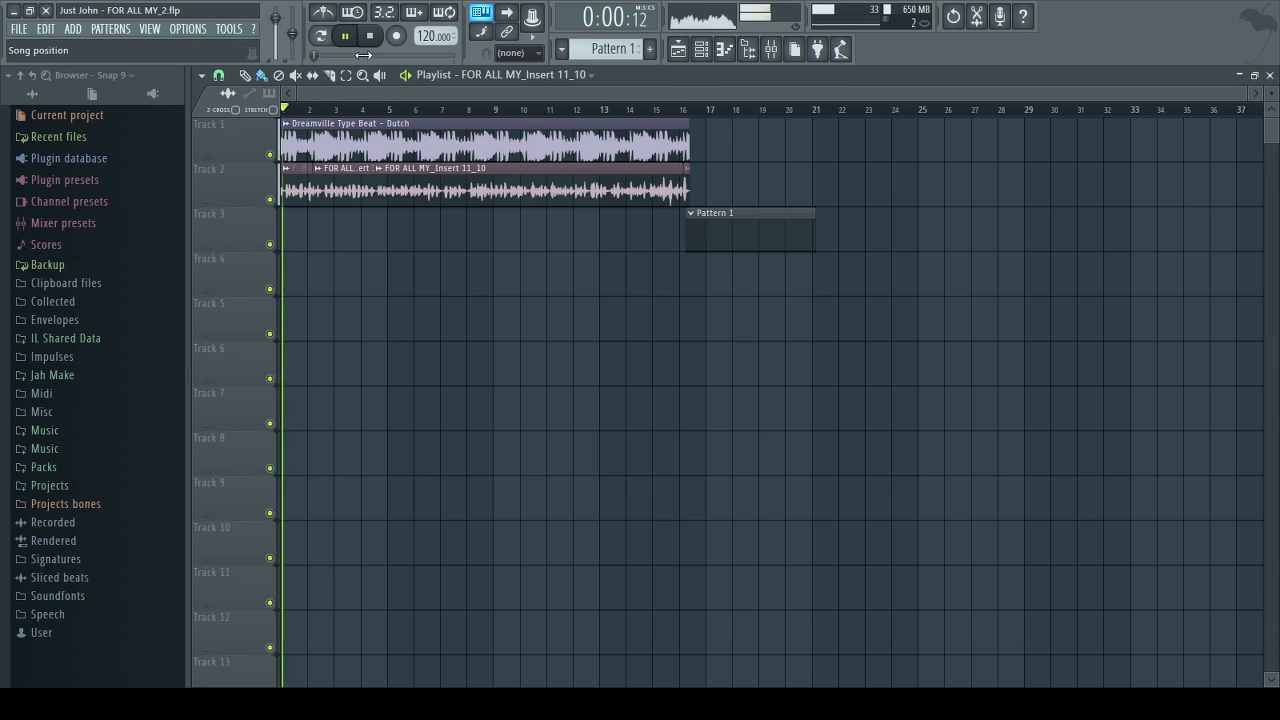
{"action": "left_click", "coordinate": [416, 112]}
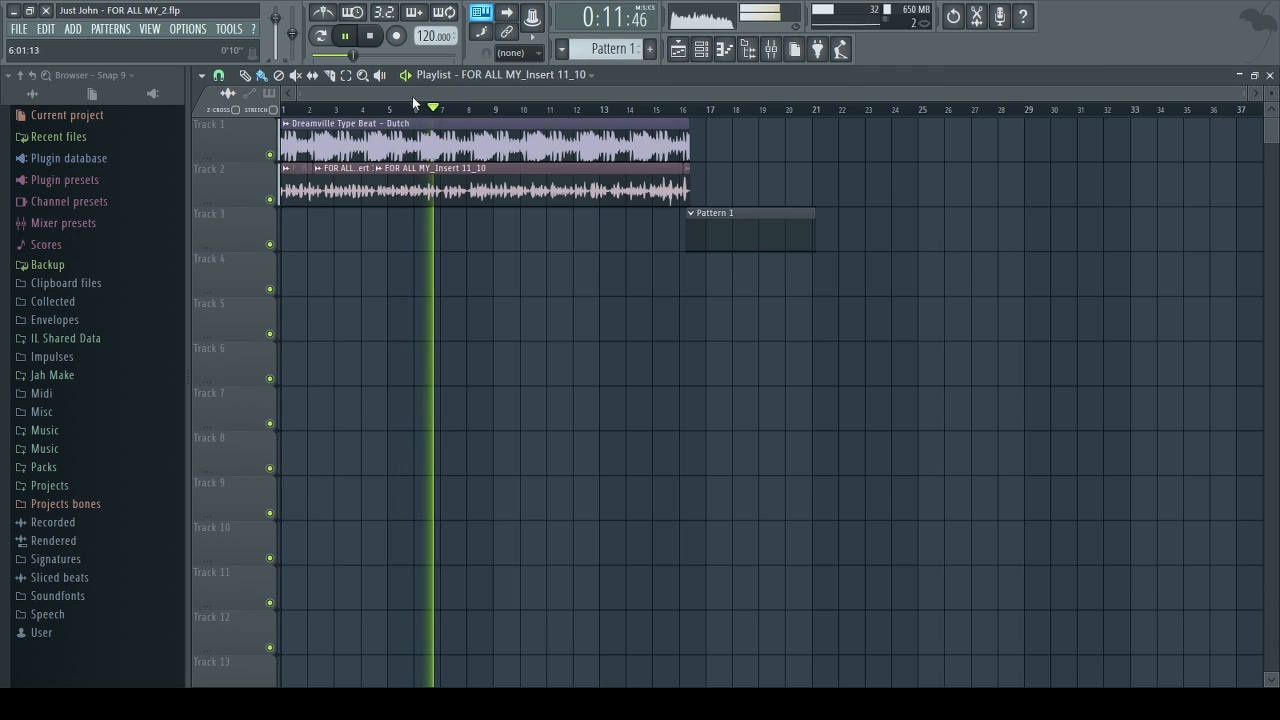
{"action": "left_click", "coordinate": [399, 112]}
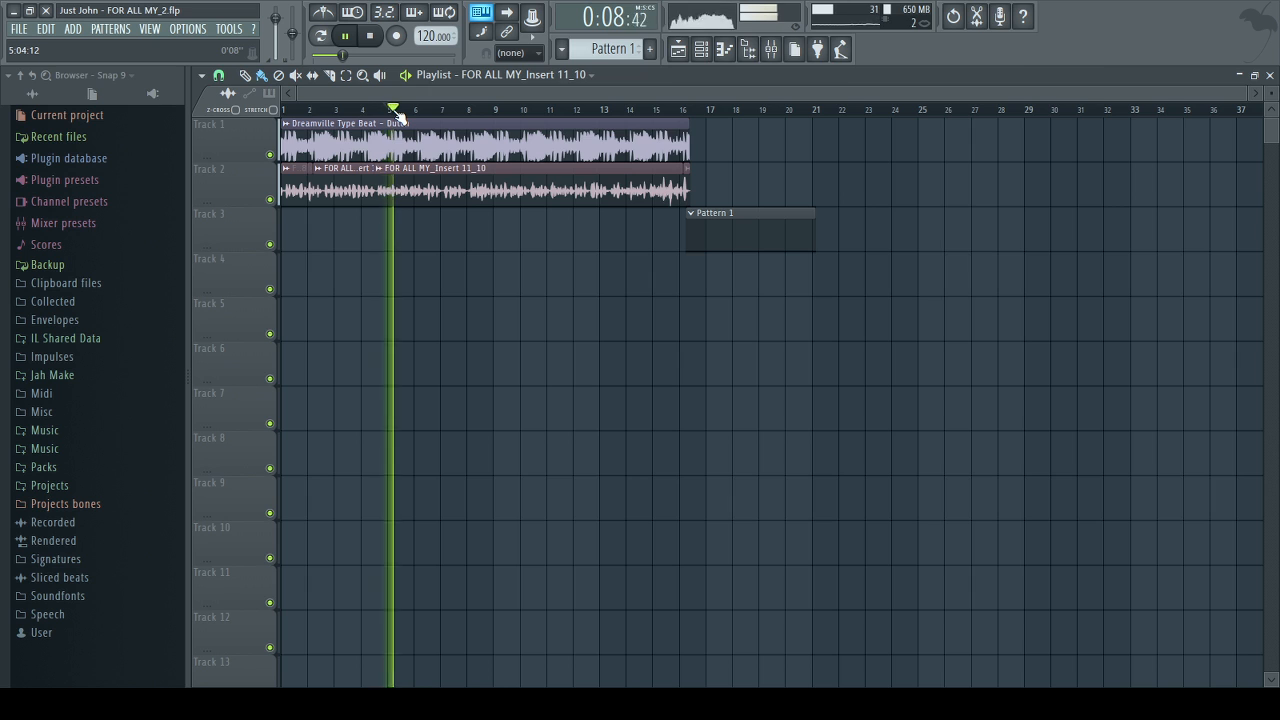
{"action": "left_click", "coordinate": [361, 110]}
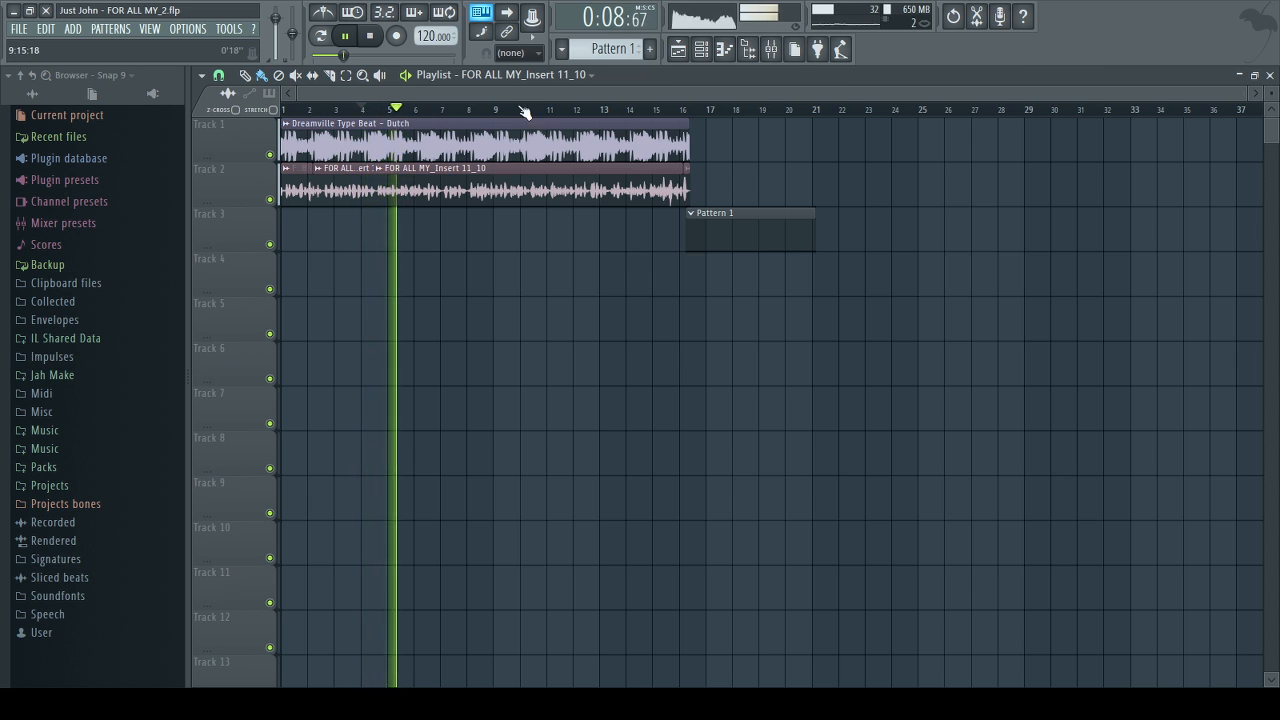
{"action": "left_click", "coordinate": [771, 49]}
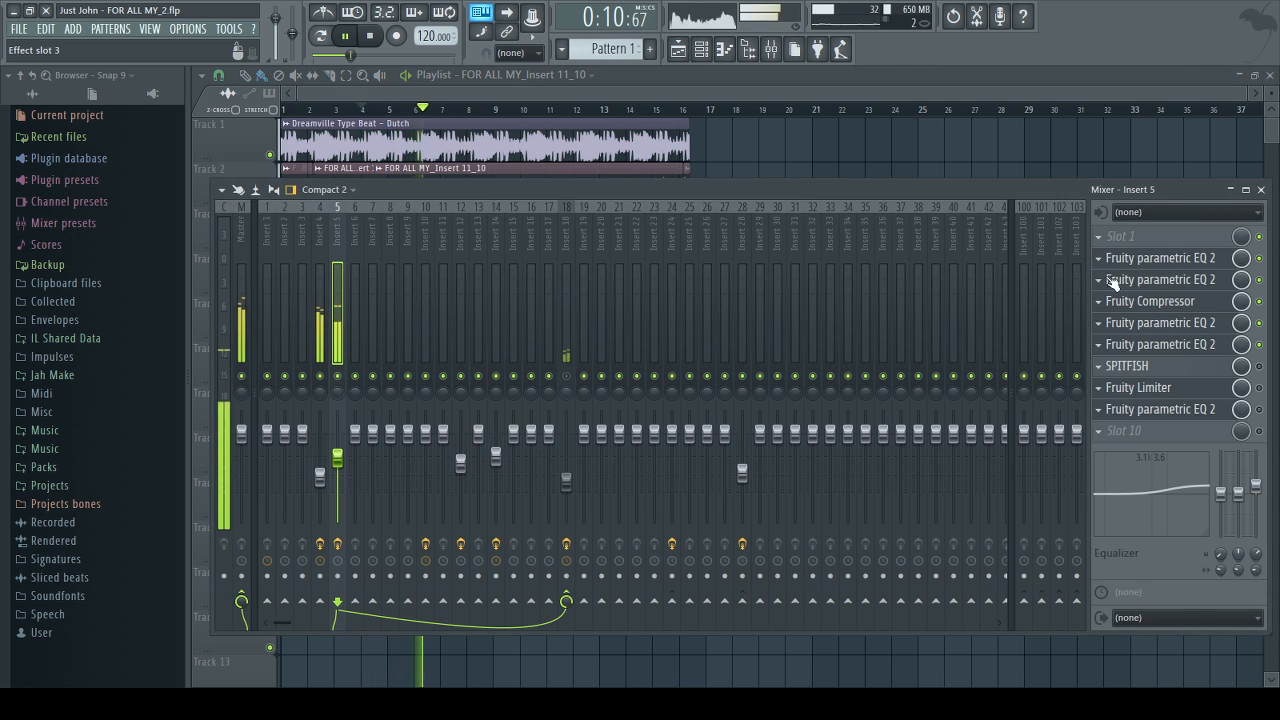
{"action": "left_click", "coordinate": [1160, 344]}
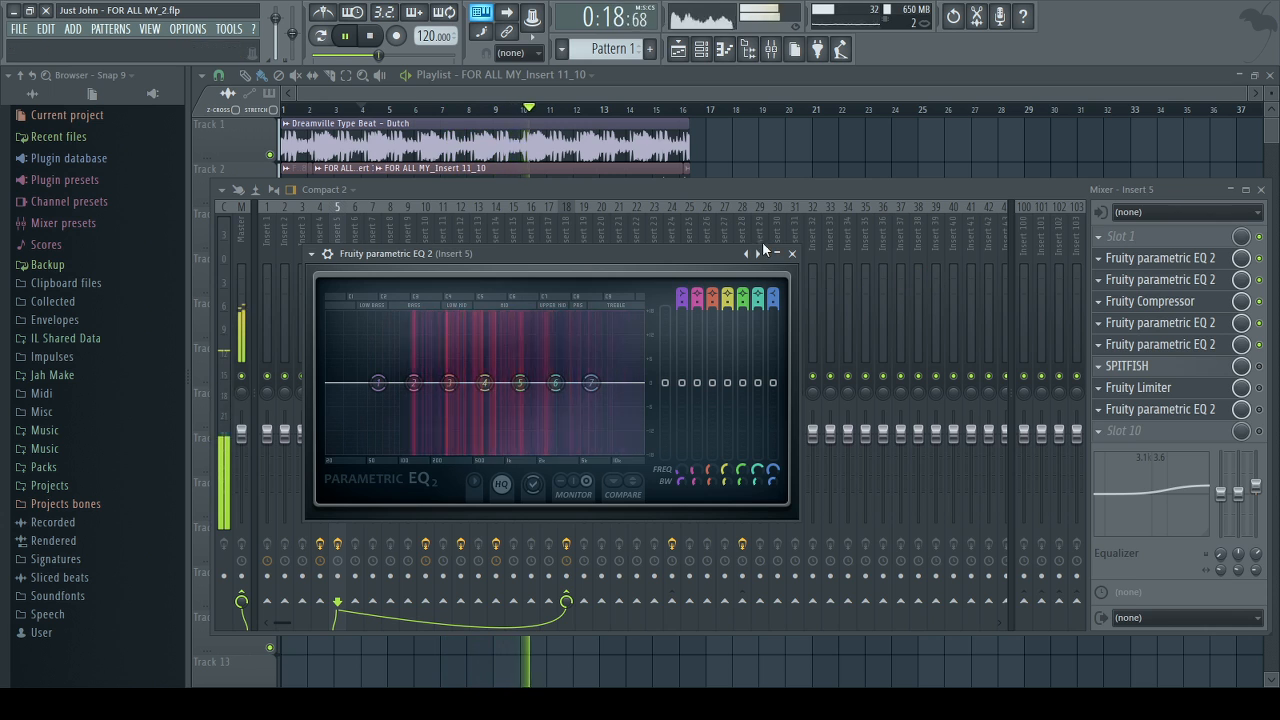
{"action": "key", "text": "space"}
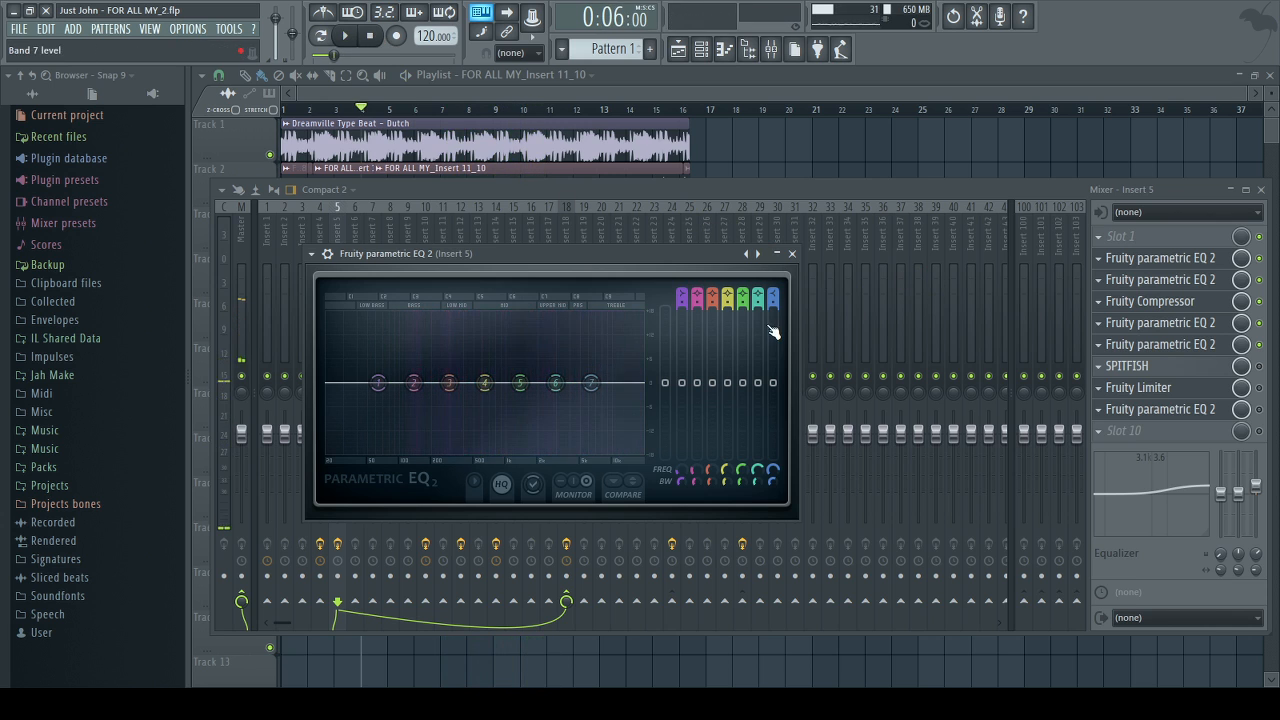
Step: Examine the curve and bands of the stopped Fruity parametric EQ 2 in slot 6 on Insert 5
{"action": "left_click", "coordinate": [1210, 347]}
{"action": "left_click", "coordinate": [1210, 347]}
{"action": "left_click", "coordinate": [1205, 346]}
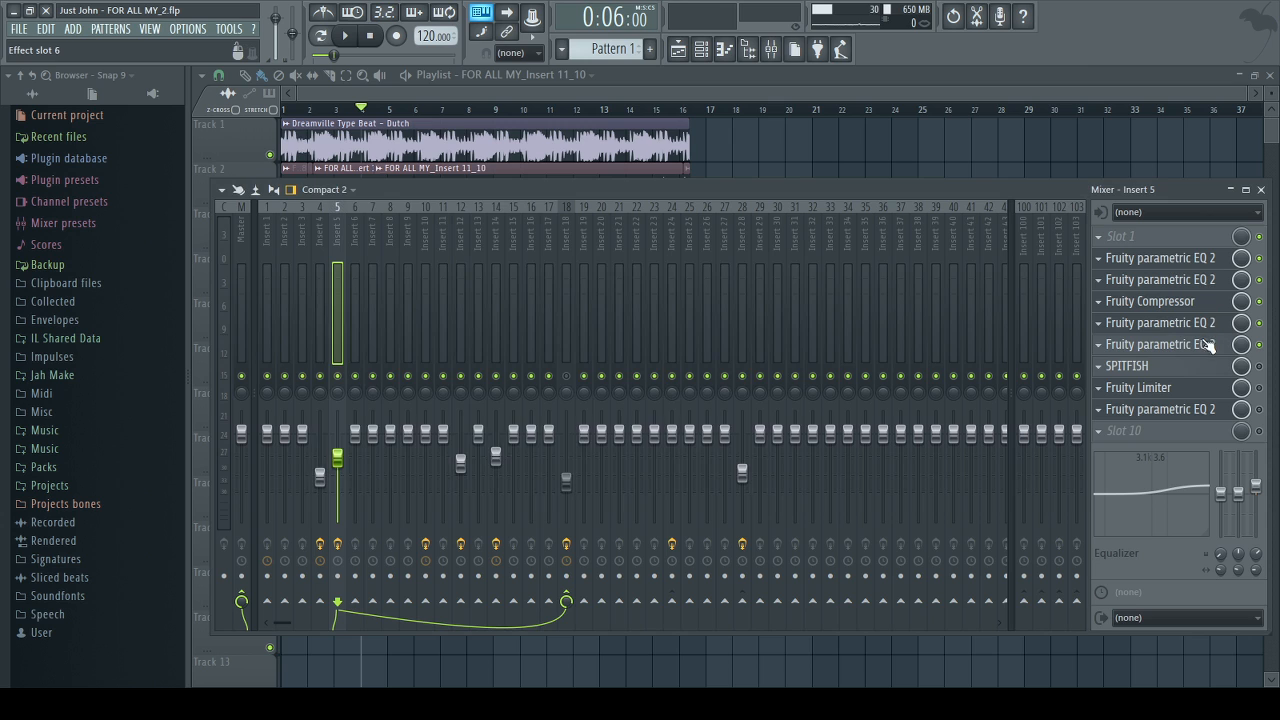
{"action": "left_click", "coordinate": [1207, 346]}
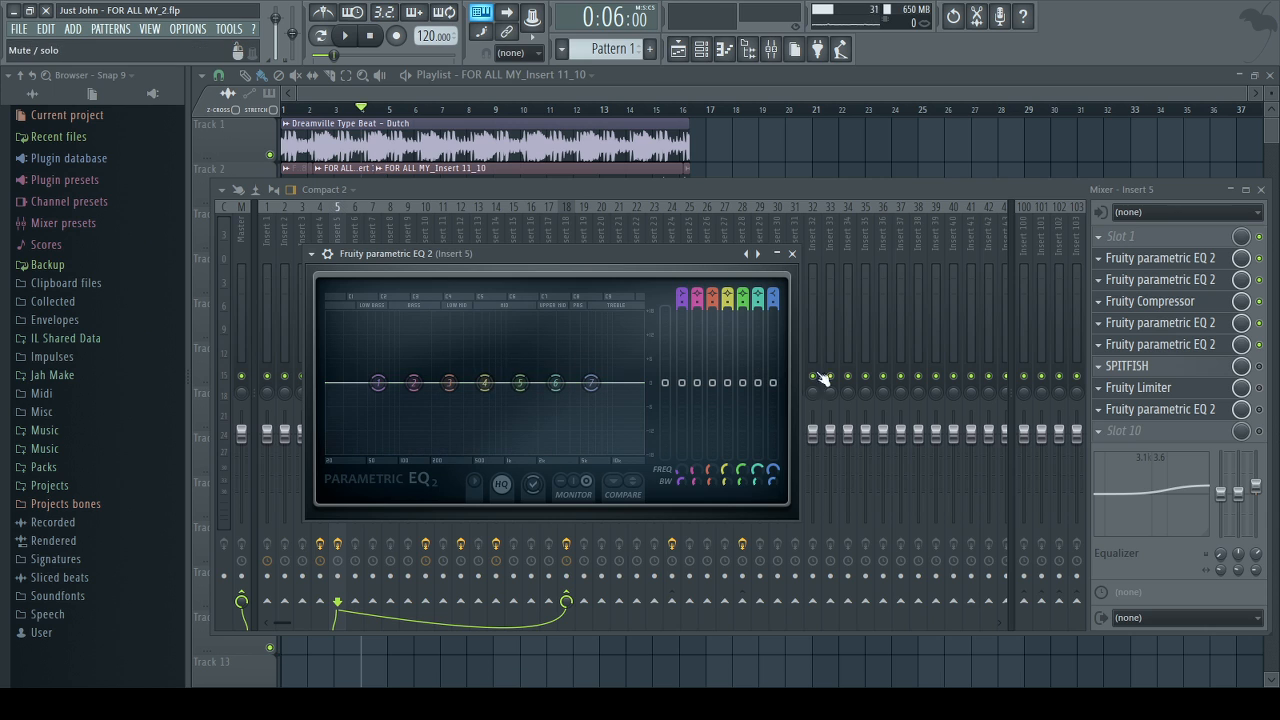
{"action": "left_click", "coordinate": [1184, 350]}
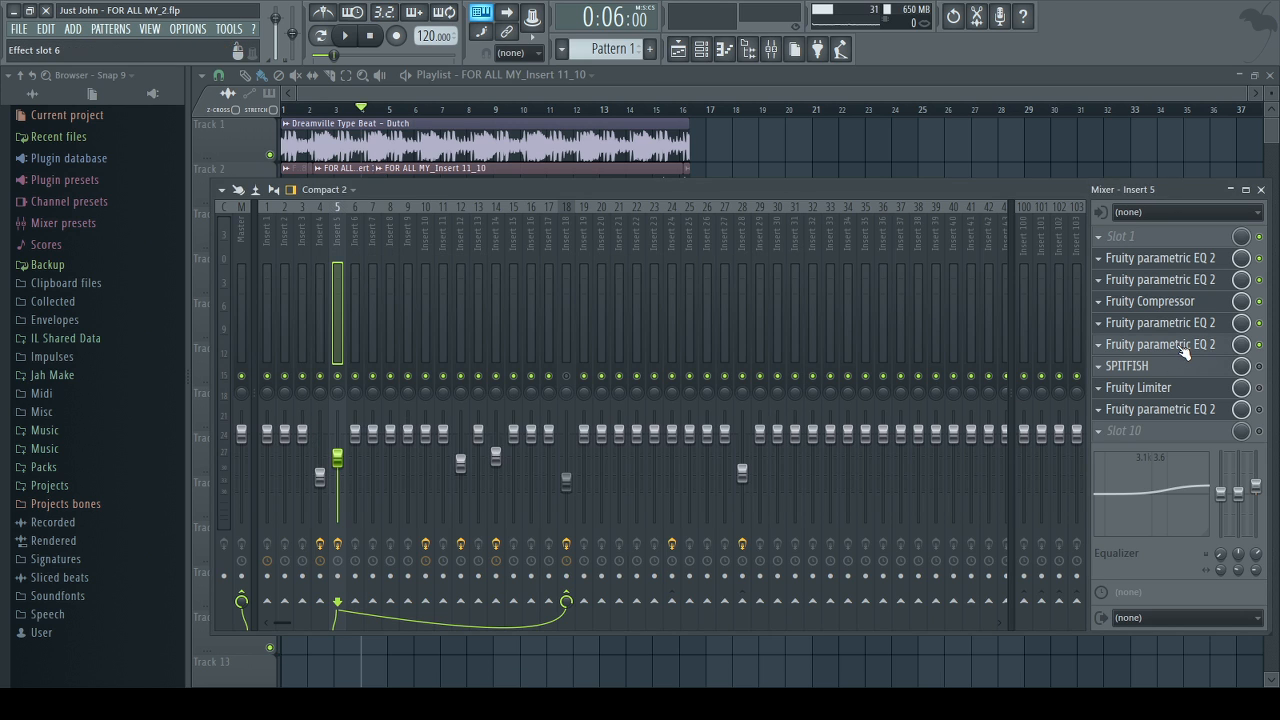
{"action": "left_click", "coordinate": [1184, 350]}
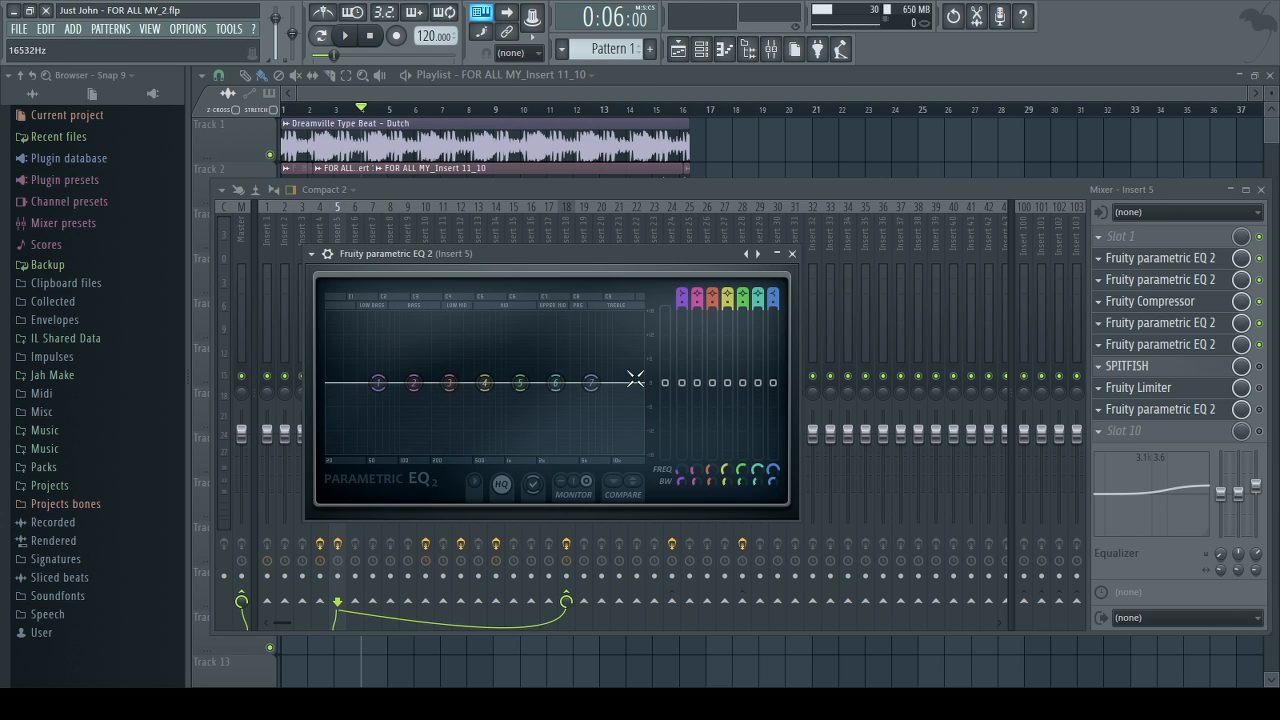
Step: Inspect the SPITFISH de-esser on Insert 5, enable its slot 7, and briefly play the song from bar 4
{"action": "left_click", "coordinate": [1190, 366]}
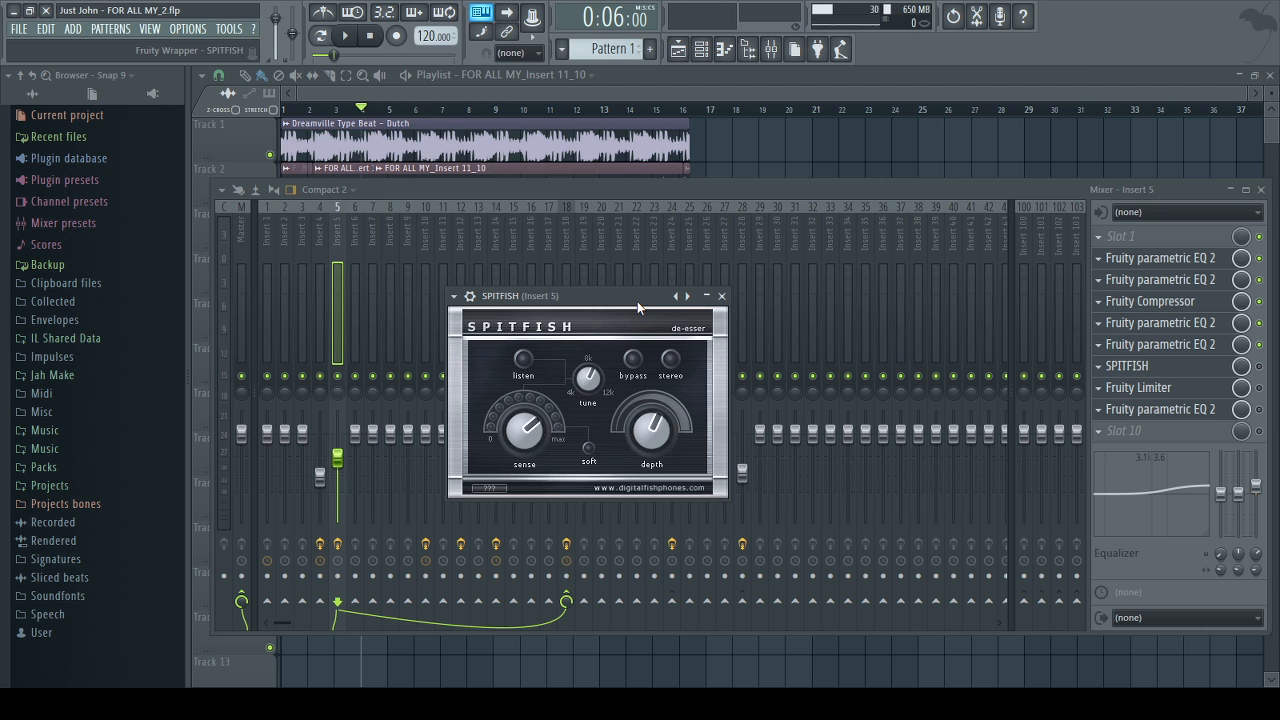
{"action": "left_click_drag", "start_coordinate": [623, 301], "coordinate": [660, 271]}
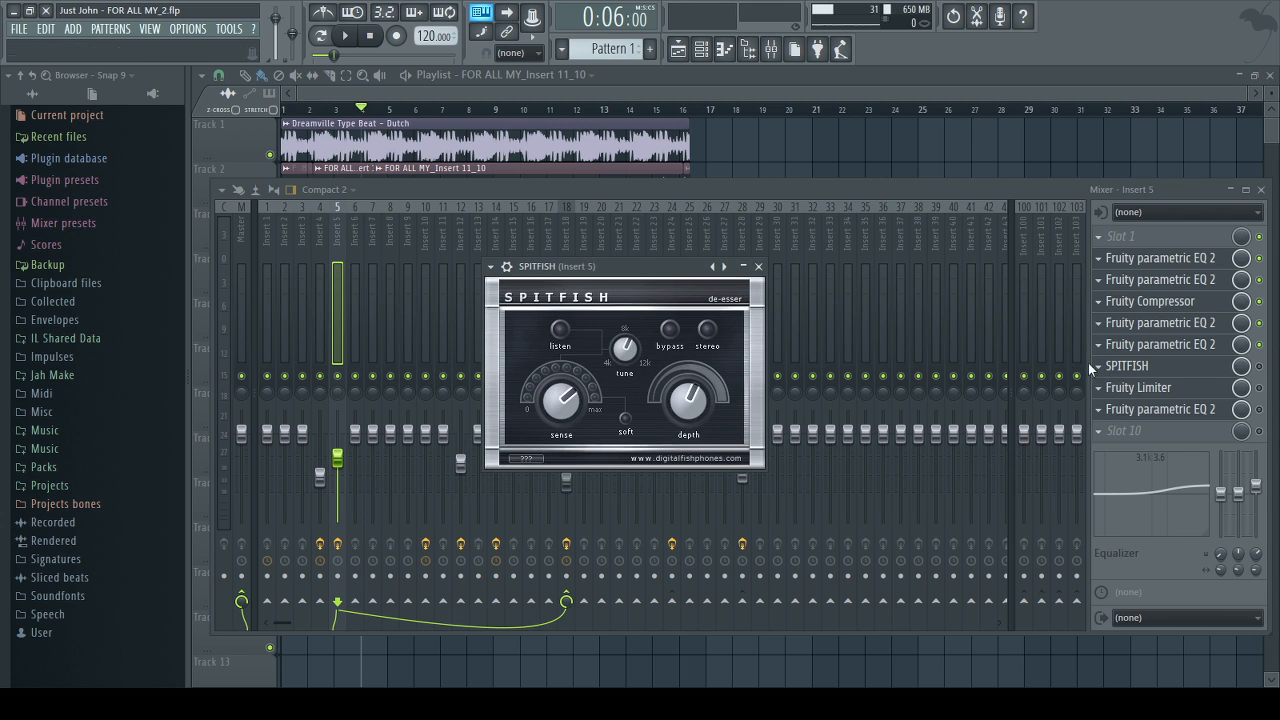
{"action": "left_click", "coordinate": [1259, 366]}
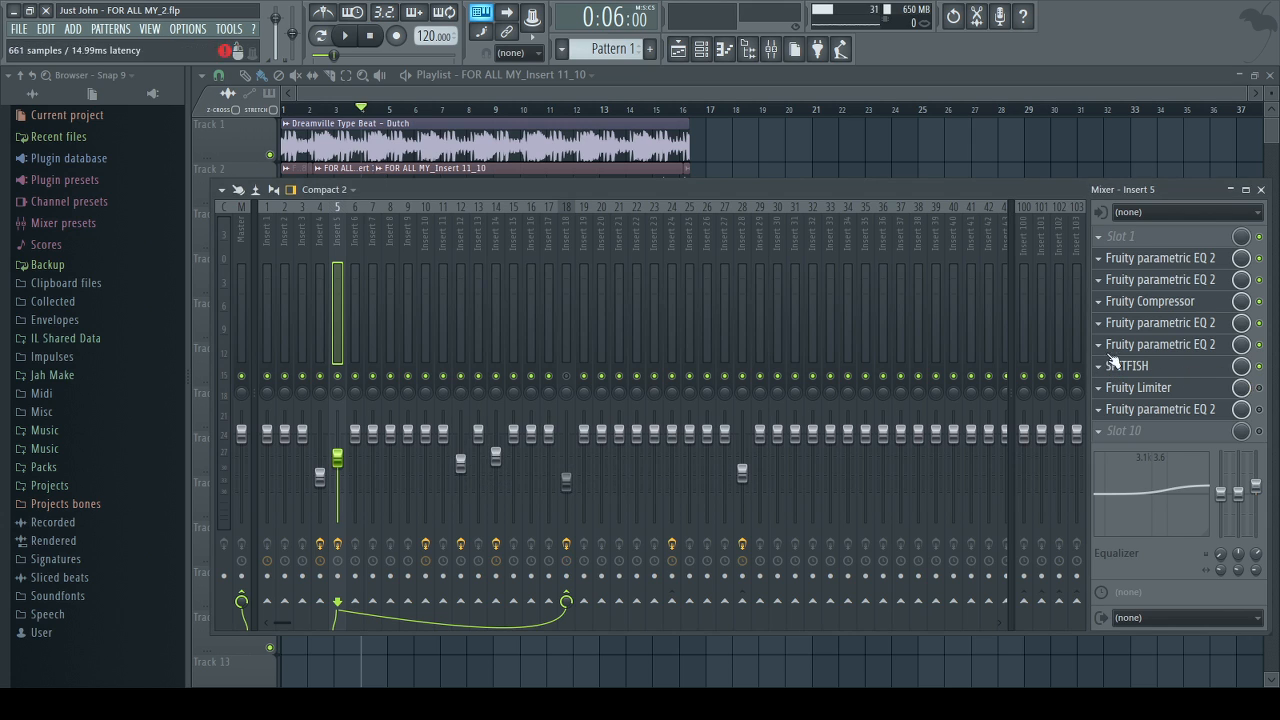
{"action": "key", "text": "space"}
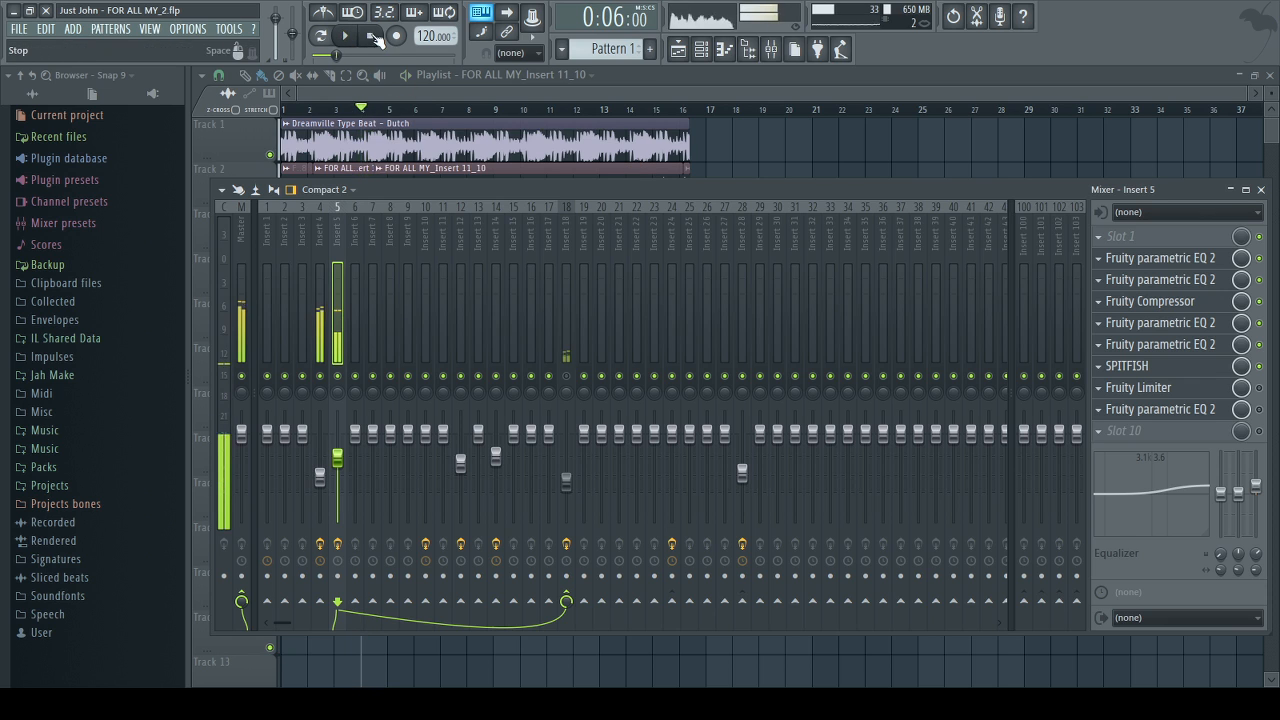
{"action": "key", "text": "space"}
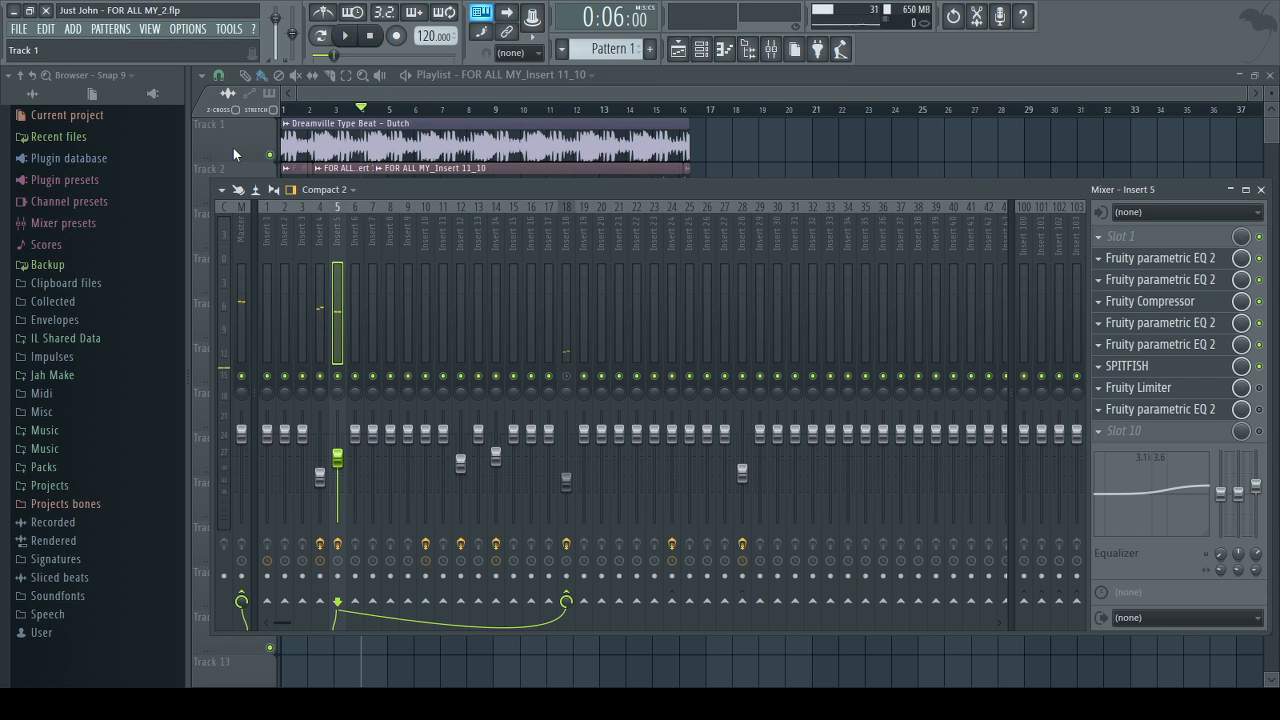
Step: Mute the Dreamville Type Beat on playlist Track 1 and return to the mixer
{"action": "key", "text": "F9"}
{"action": "left_click", "coordinate": [269, 156]}
{"action": "left_click", "coordinate": [770, 49]}
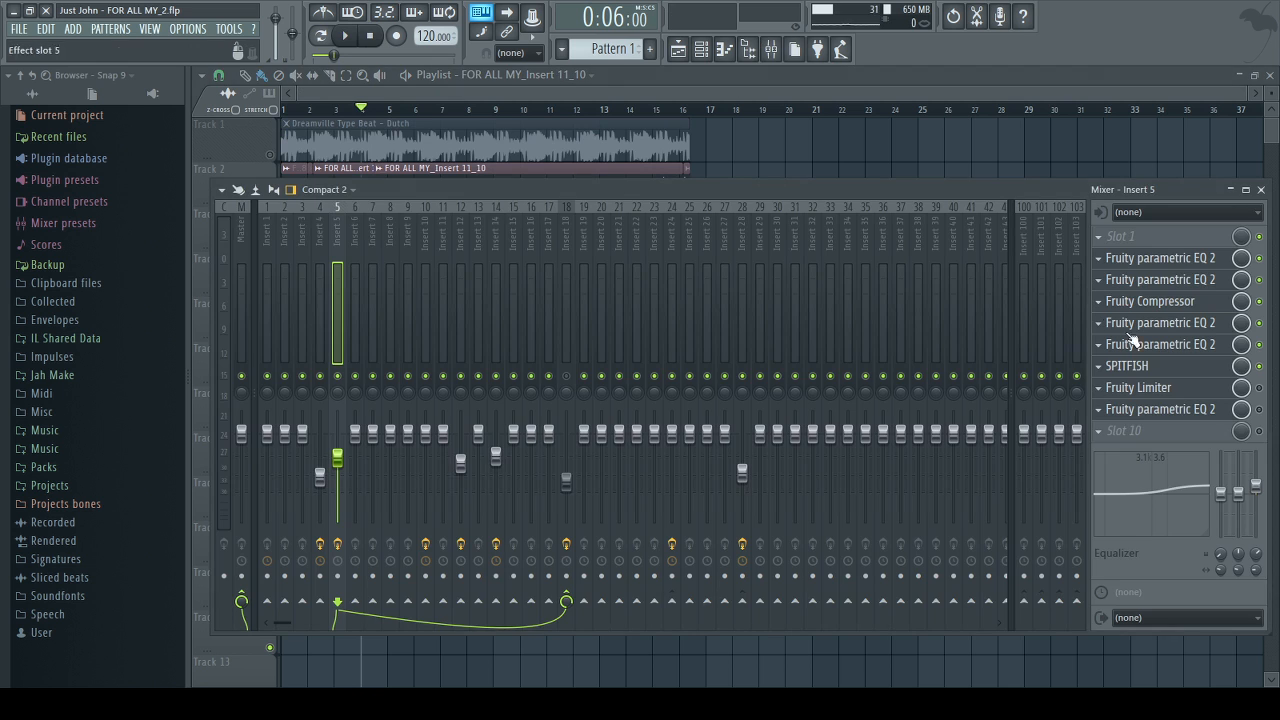
Step: Audition the vocal through SPITFISH with its listen mode on, then stop playback, turn listen off and examine the tune control
{"action": "left_click", "coordinate": [1180, 366]}
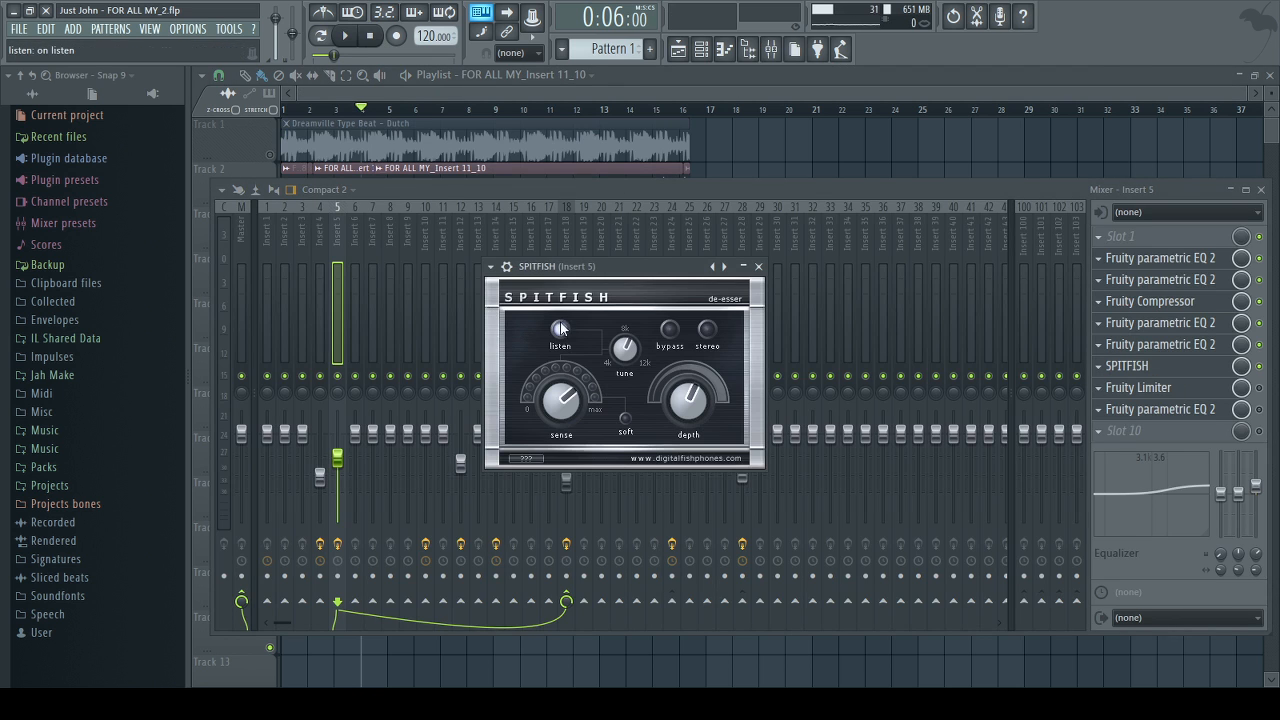
{"action": "key", "text": "space"}
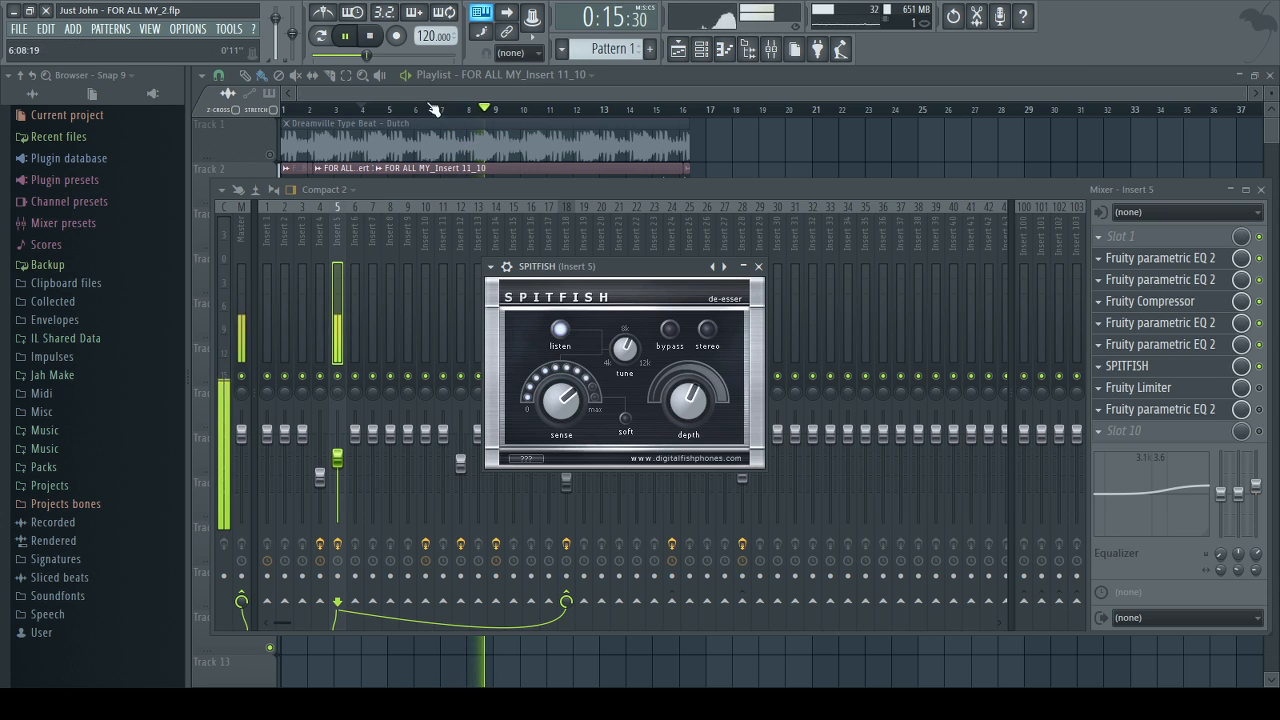
{"action": "left_click", "coordinate": [378, 42]}
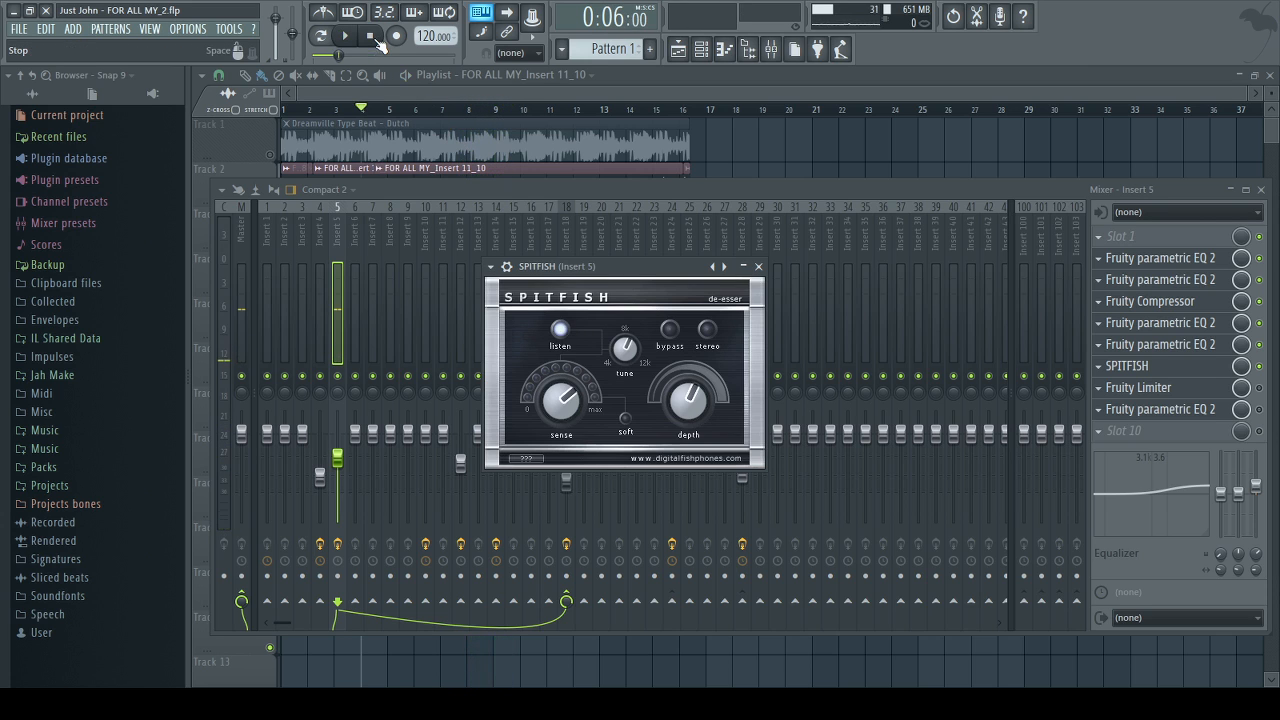
{"action": "left_click", "coordinate": [566, 334]}
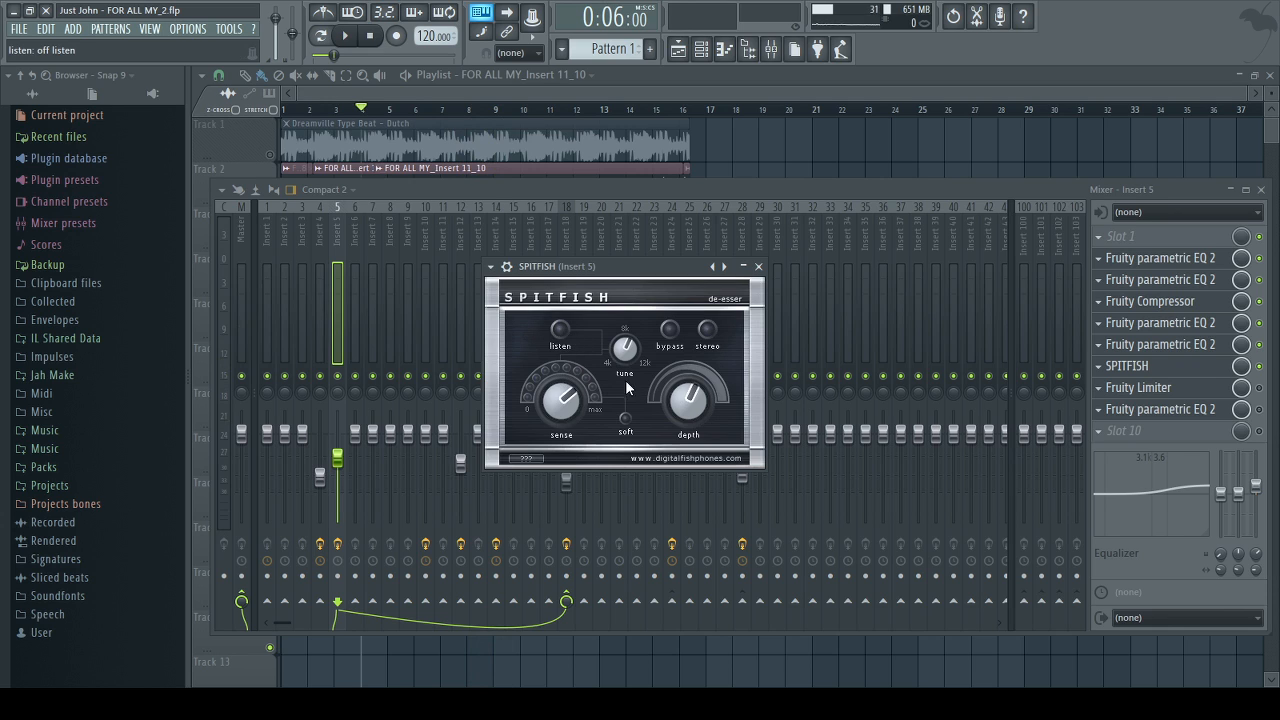
{"action": "left_click_drag", "start_coordinate": [614, 364], "coordinate": [641, 353]}
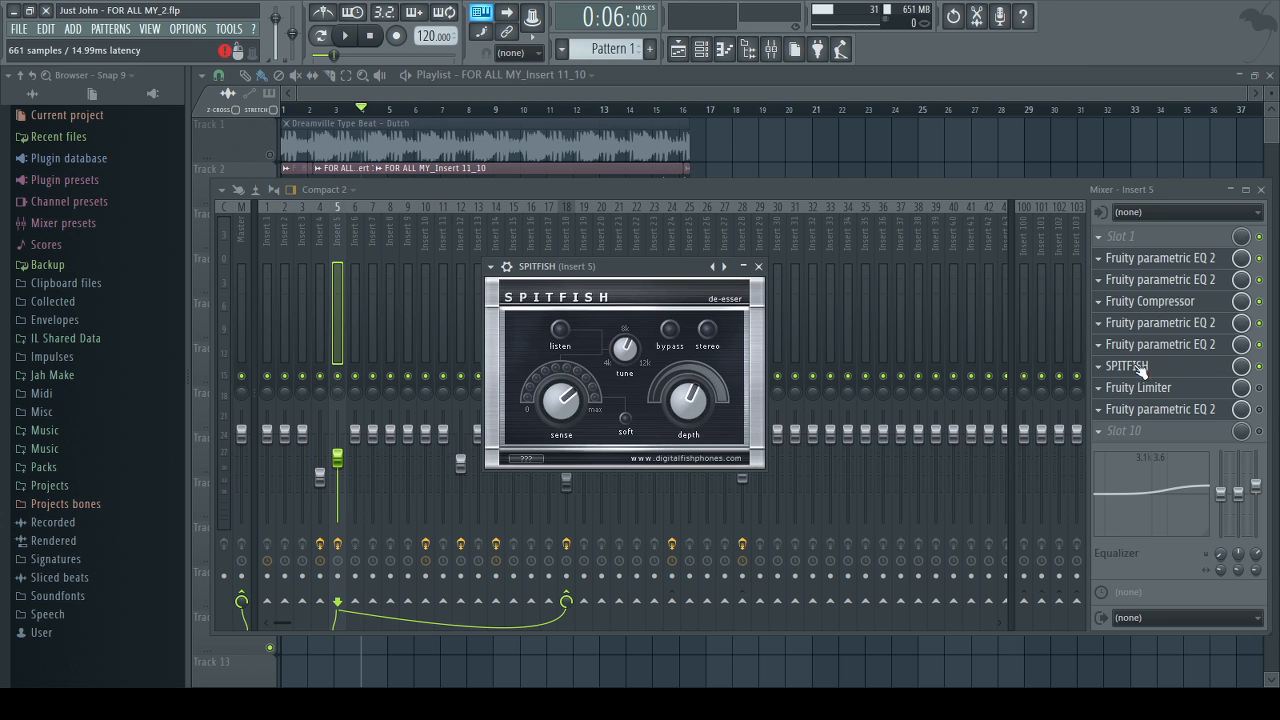
Step: Enable the Fruity Limiter in slot 8 and the Fruity parametric EQ 2 in slot 9 on Insert 5, inspecting both
{"action": "left_click", "coordinate": [1260, 388]}
{"action": "left_click", "coordinate": [1208, 390]}
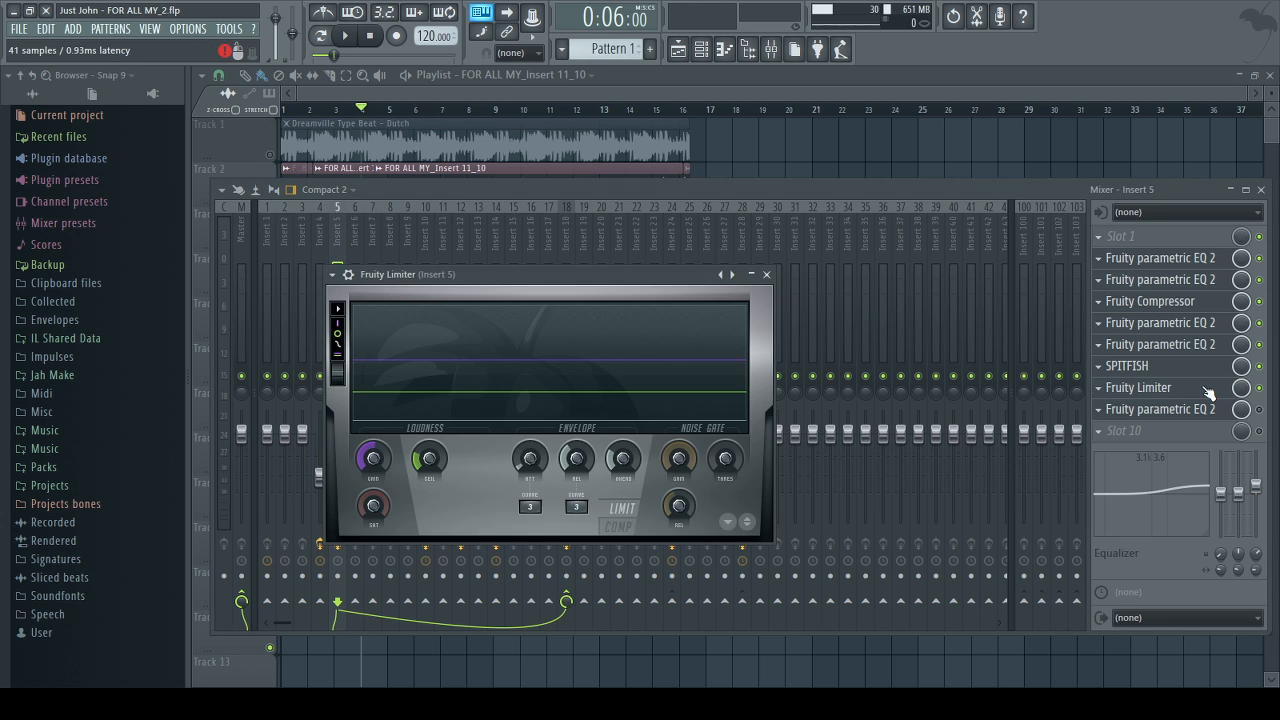
{"action": "left_click", "coordinate": [1150, 409]}
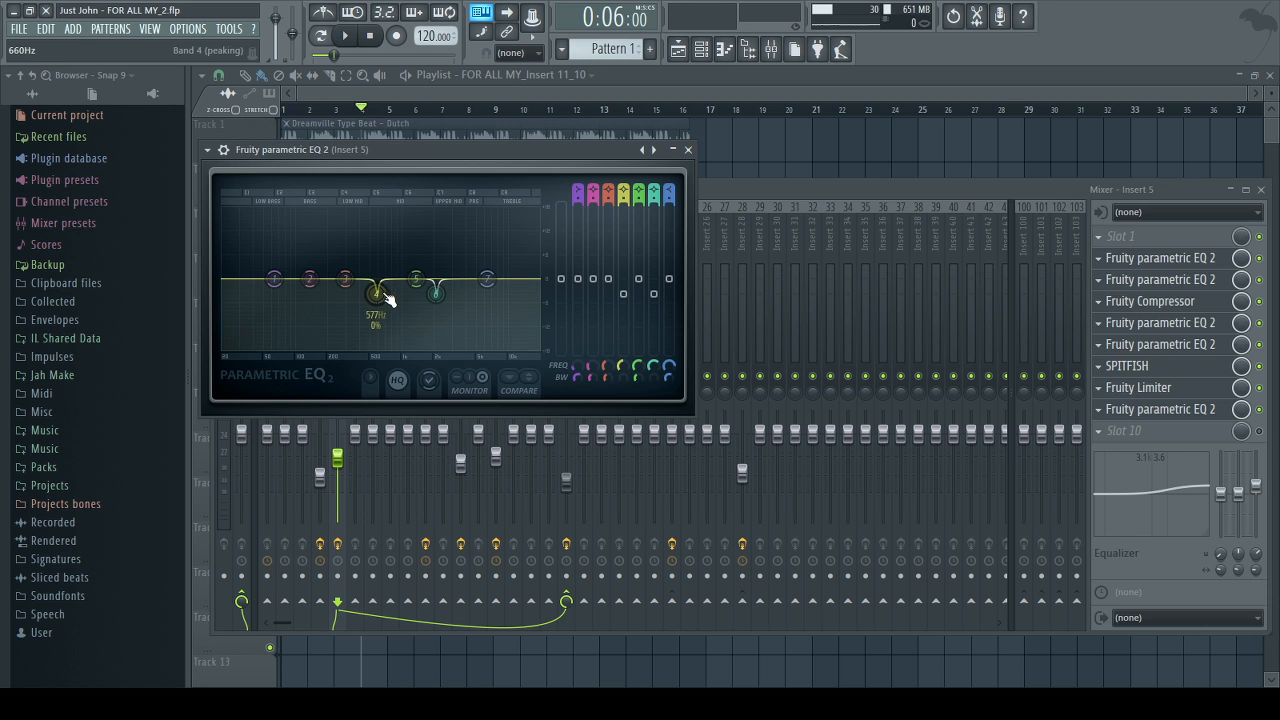
{"action": "left_click", "coordinate": [416, 92]}
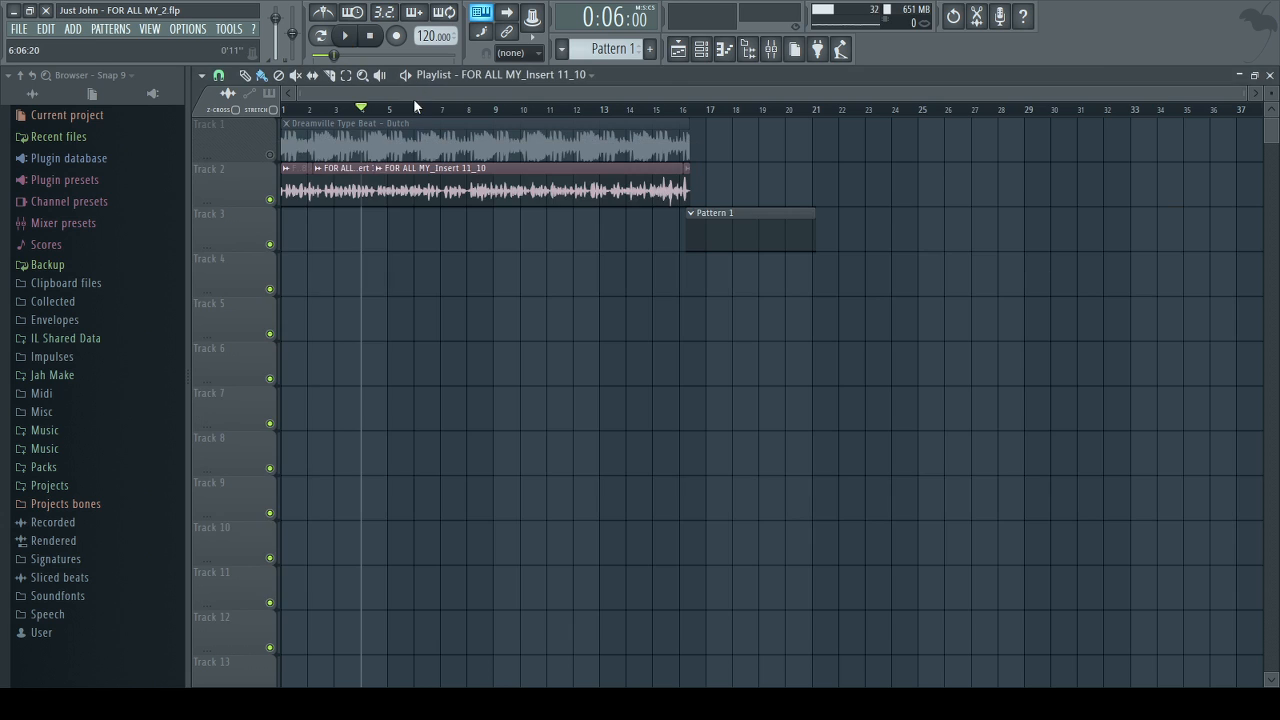
{"action": "left_click", "coordinate": [771, 49]}
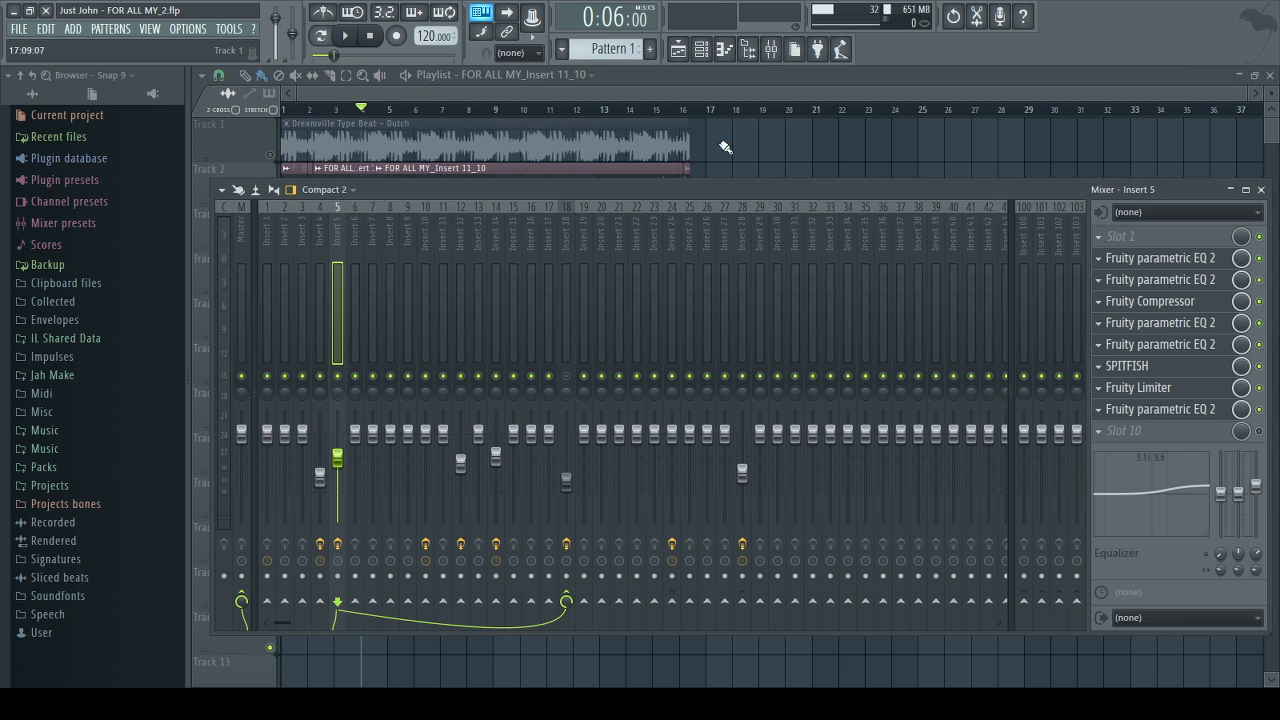
{"action": "left_click", "coordinate": [668, 99]}
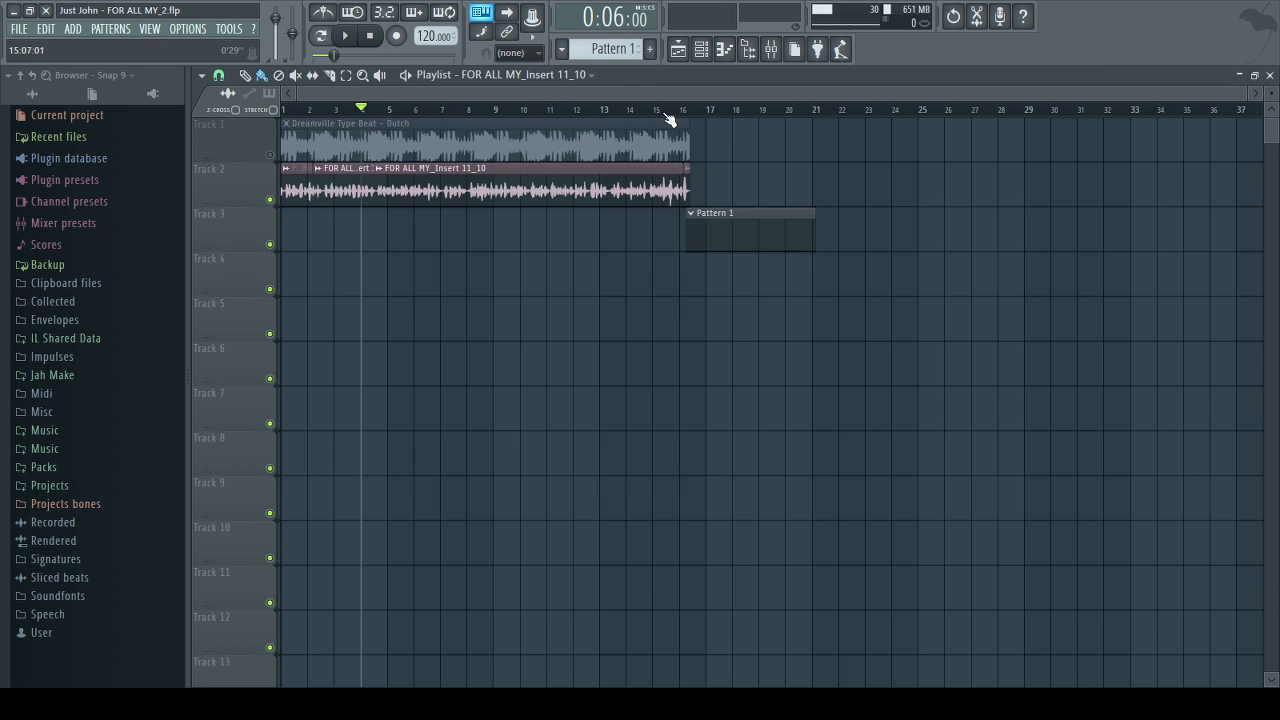
{"action": "left_click", "coordinate": [771, 49]}
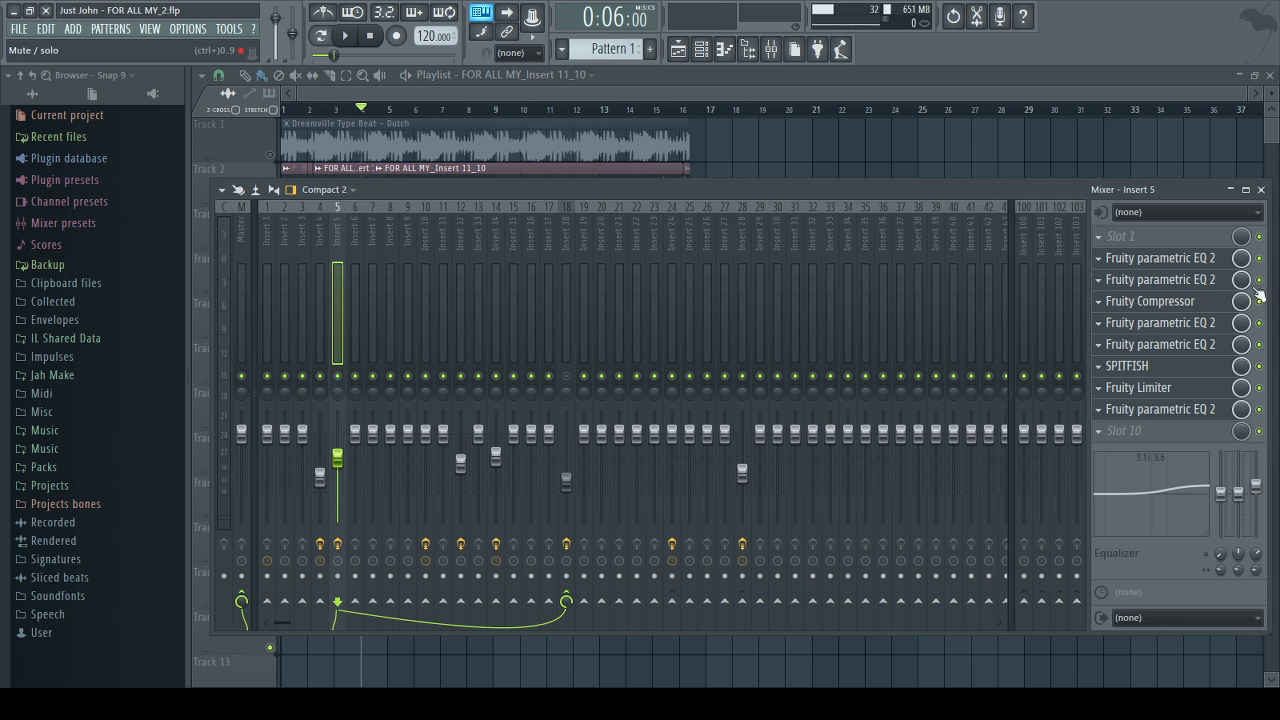
Step: Unmute the Dreamville Type Beat on playlist Track 1 and play the song from the start
{"action": "left_click", "coordinate": [811, 89]}
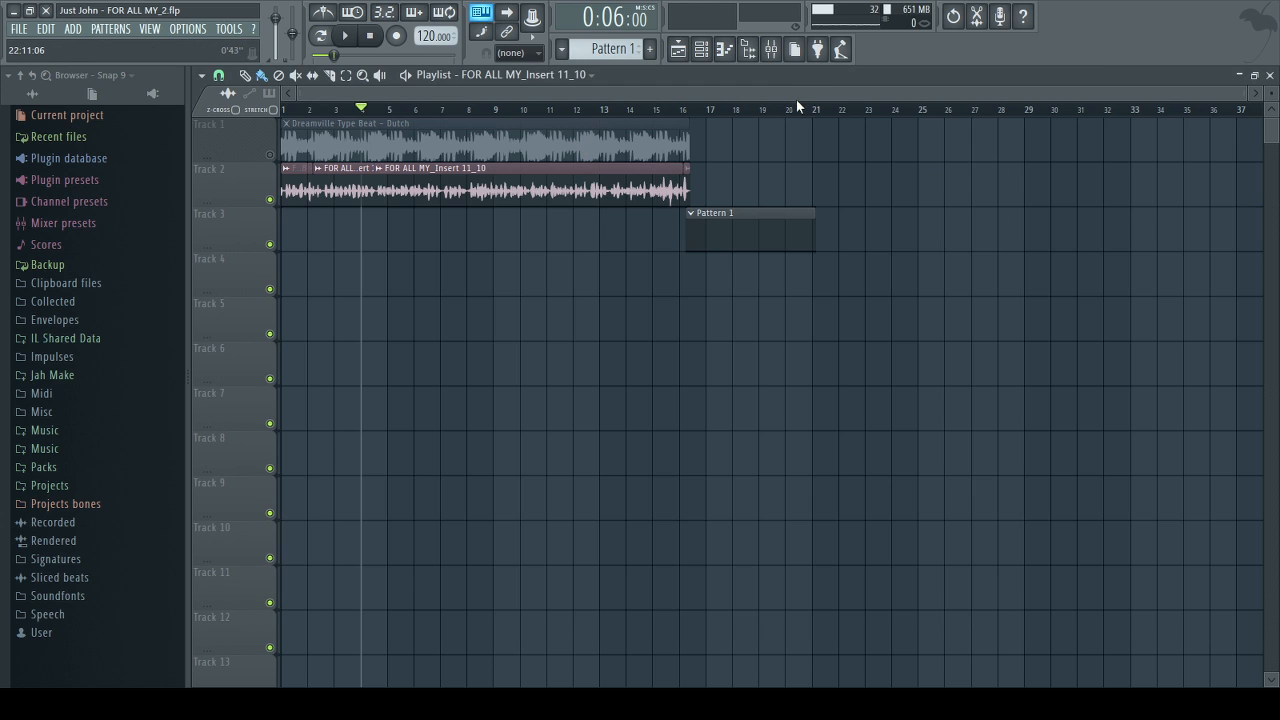
{"action": "right_click", "coordinate": [271, 155]}
{"action": "right_click", "coordinate": [271, 155]}
{"action": "key", "text": "space"}
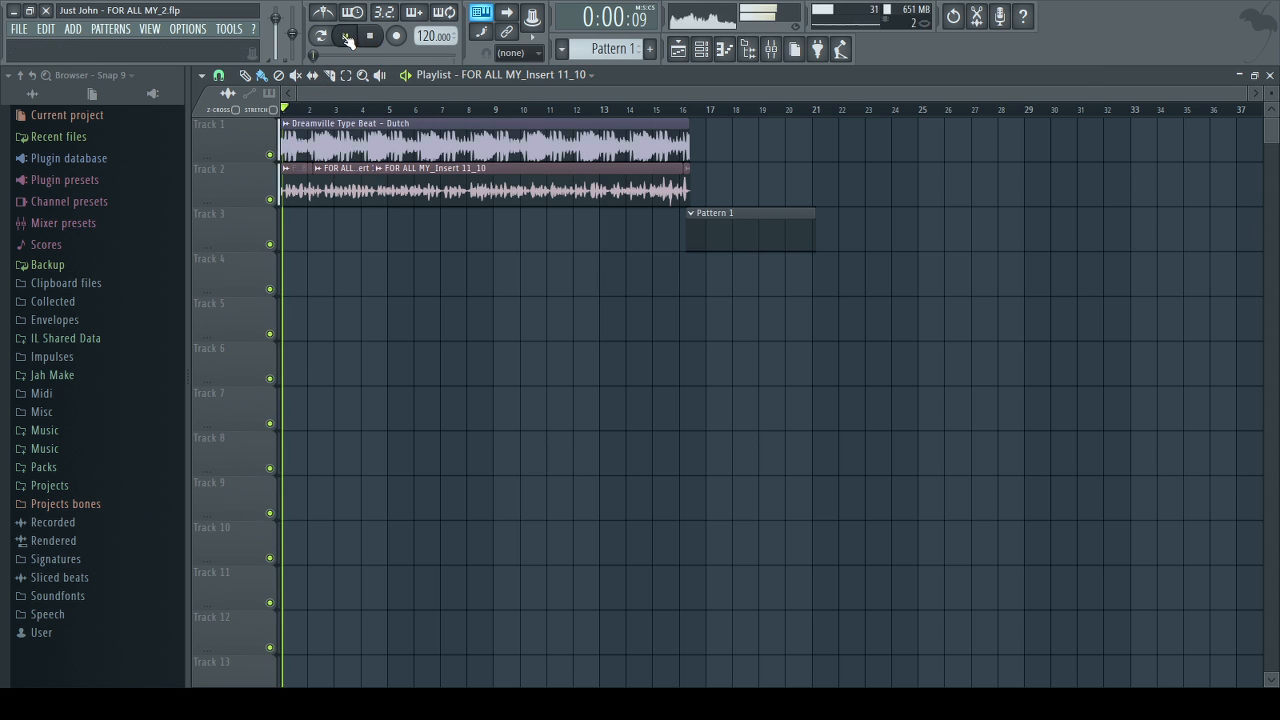
Step: Check the mixer levels while the vocals play together with the beat, and stop playback after the clips end
{"action": "left_click", "coordinate": [771, 49]}
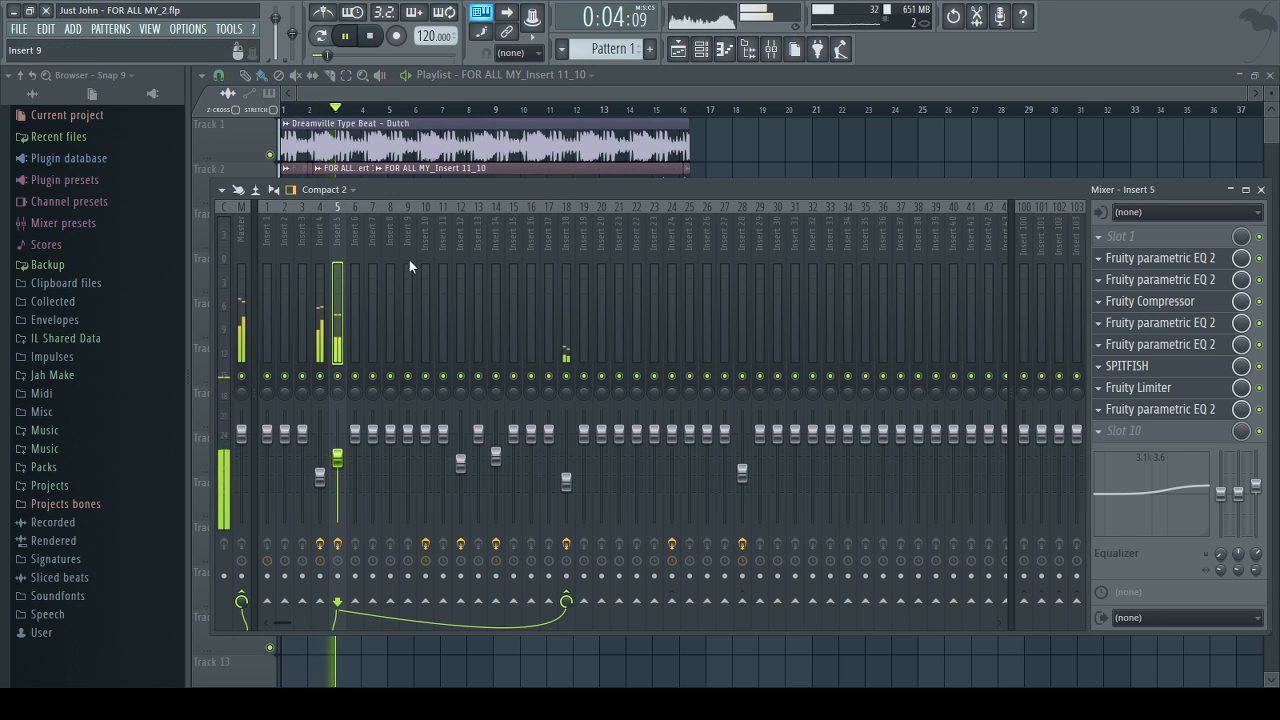
{"action": "left_click", "coordinate": [457, 89]}
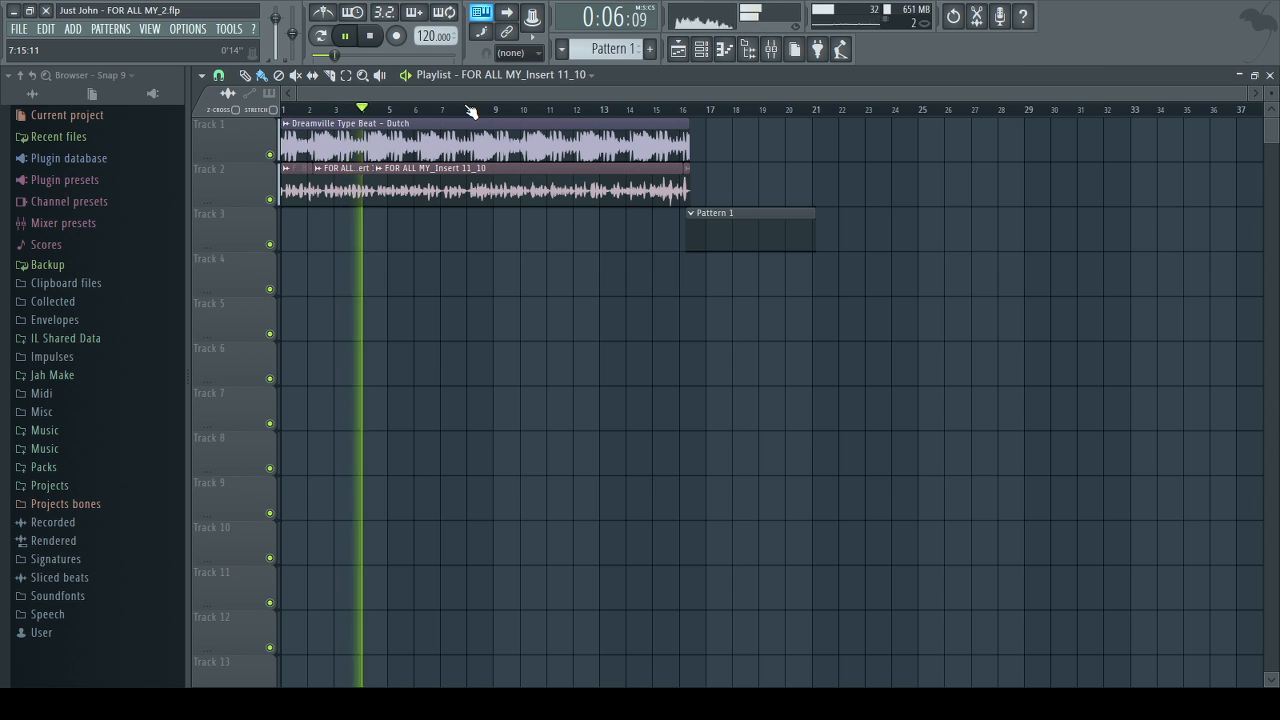
{"action": "left_click", "coordinate": [771, 49]}
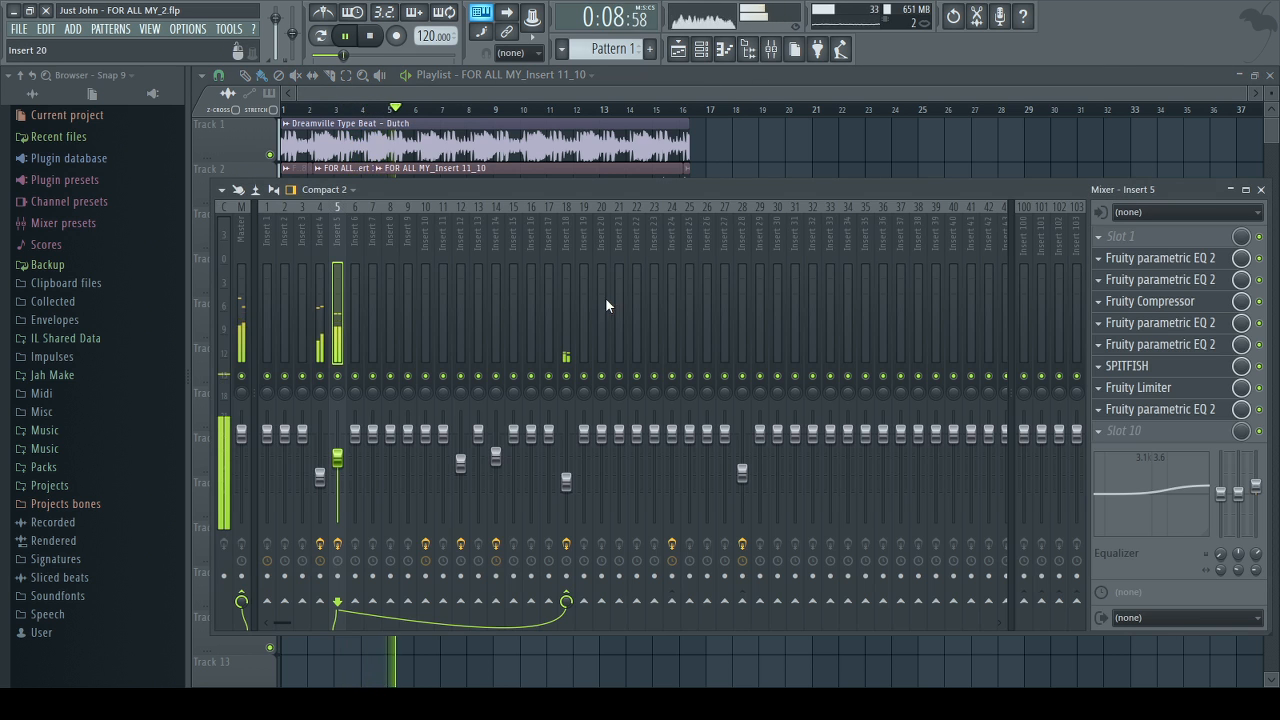
{"action": "left_click", "coordinate": [604, 91]}
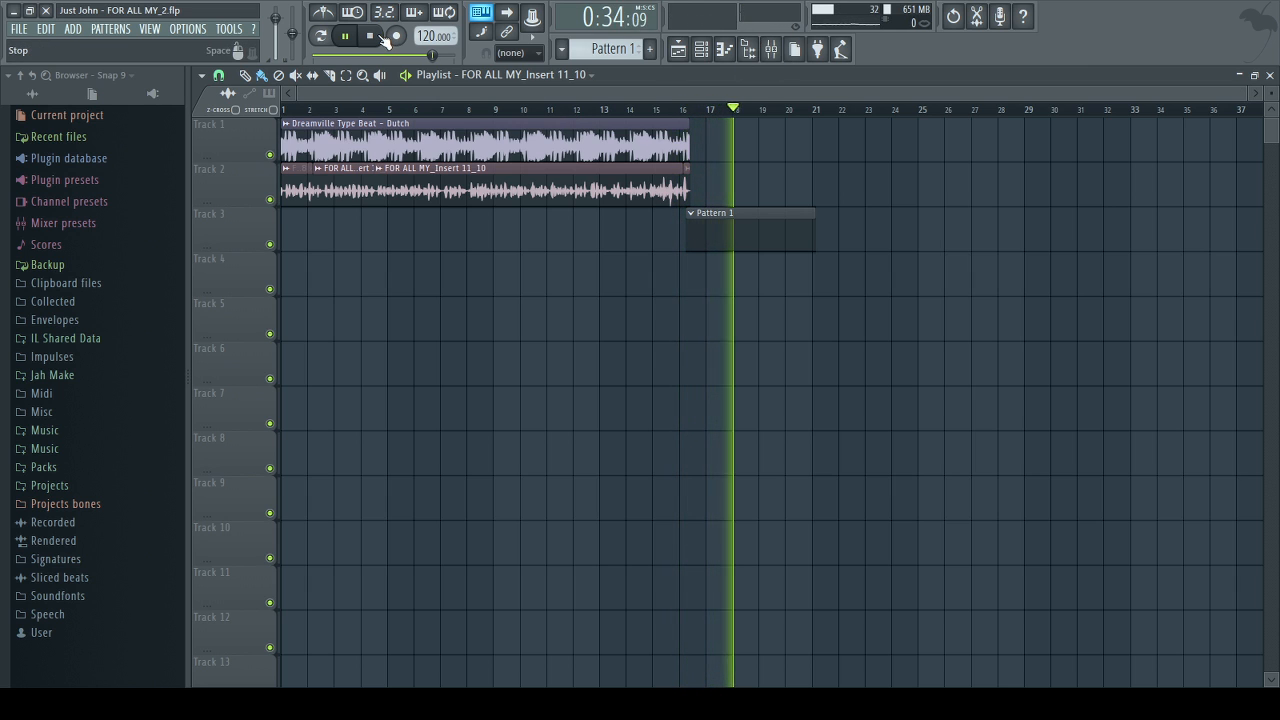
{"action": "left_click", "coordinate": [384, 36]}
Step: Review the Fruity parametric EQ 2 in slot 2 of Insert 5, and return to the playlist
{"action": "left_click", "coordinate": [772, 48]}
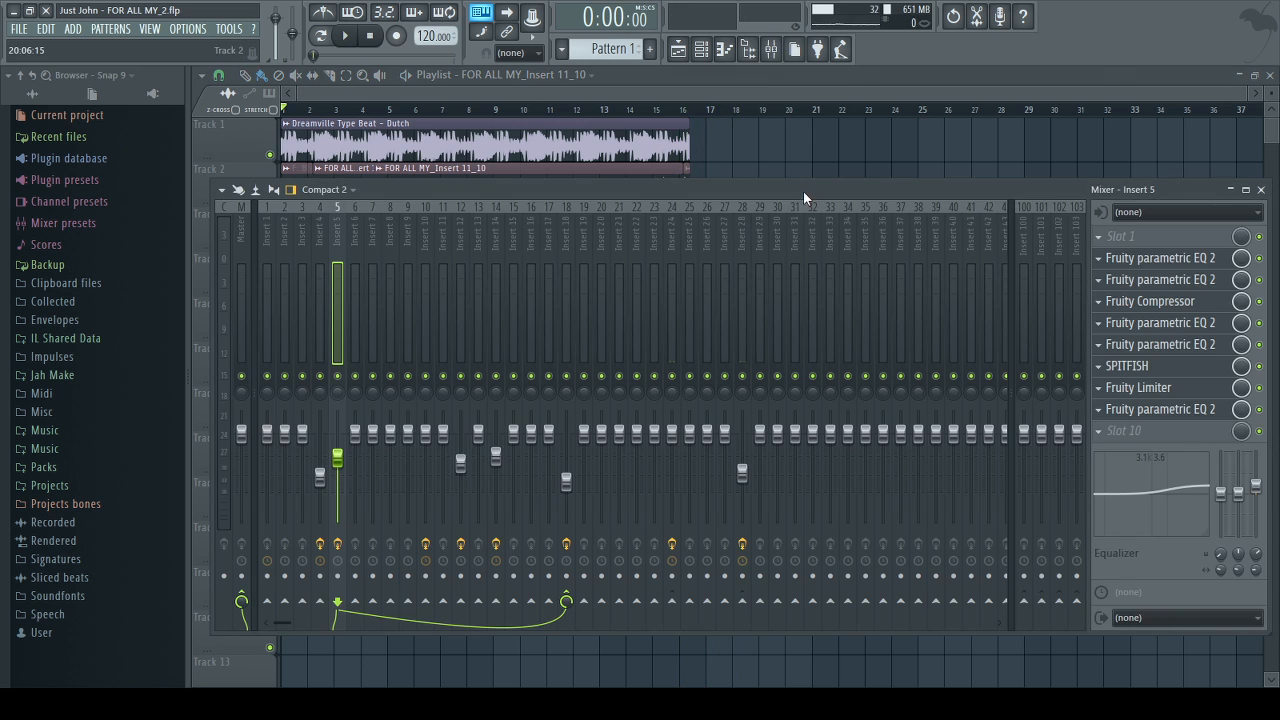
{"action": "left_click", "coordinate": [1160, 262]}
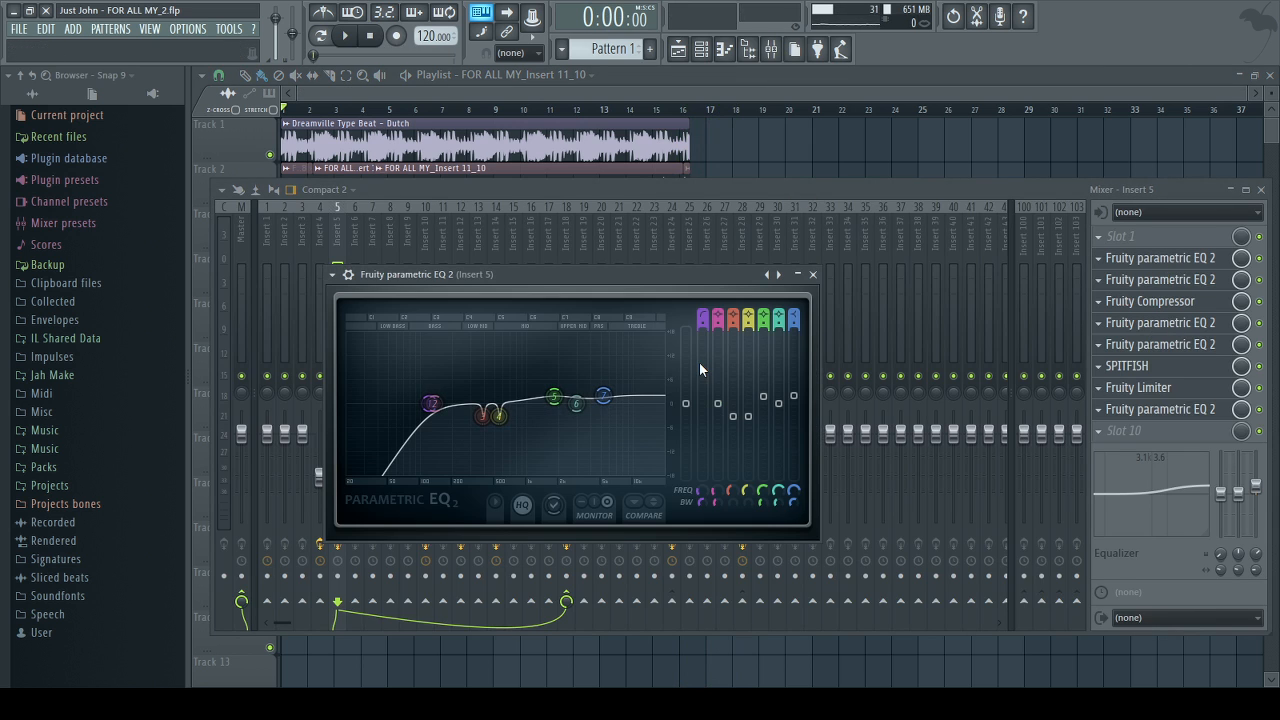
{"action": "left_click", "coordinate": [905, 194]}
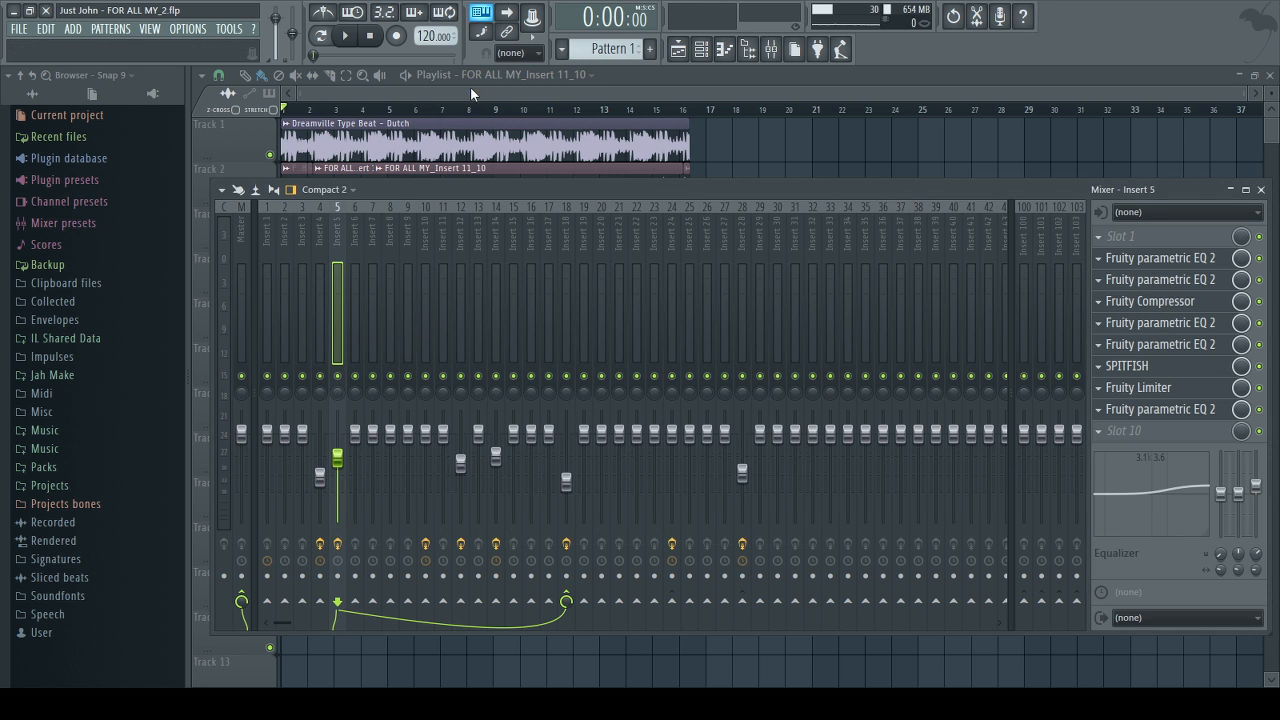
{"action": "key", "text": "F9"}
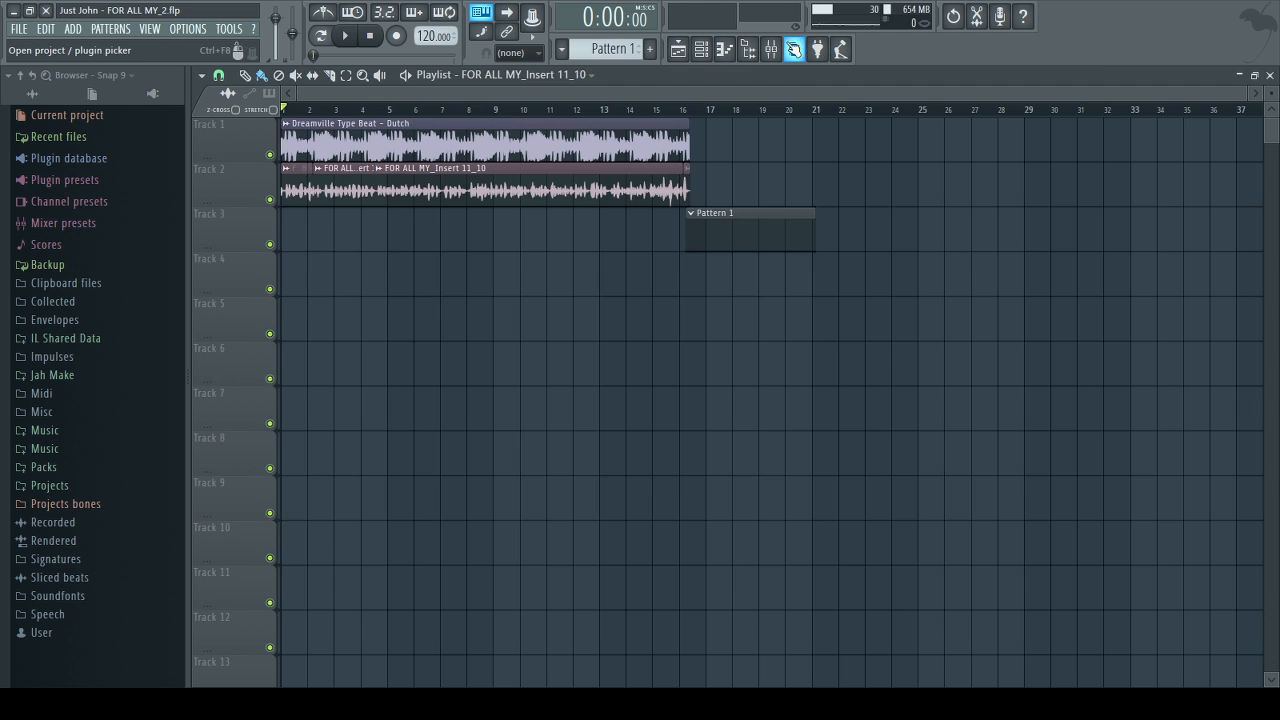
{"action": "left_click", "coordinate": [771, 49]}
{"action": "key", "text": "F9"}
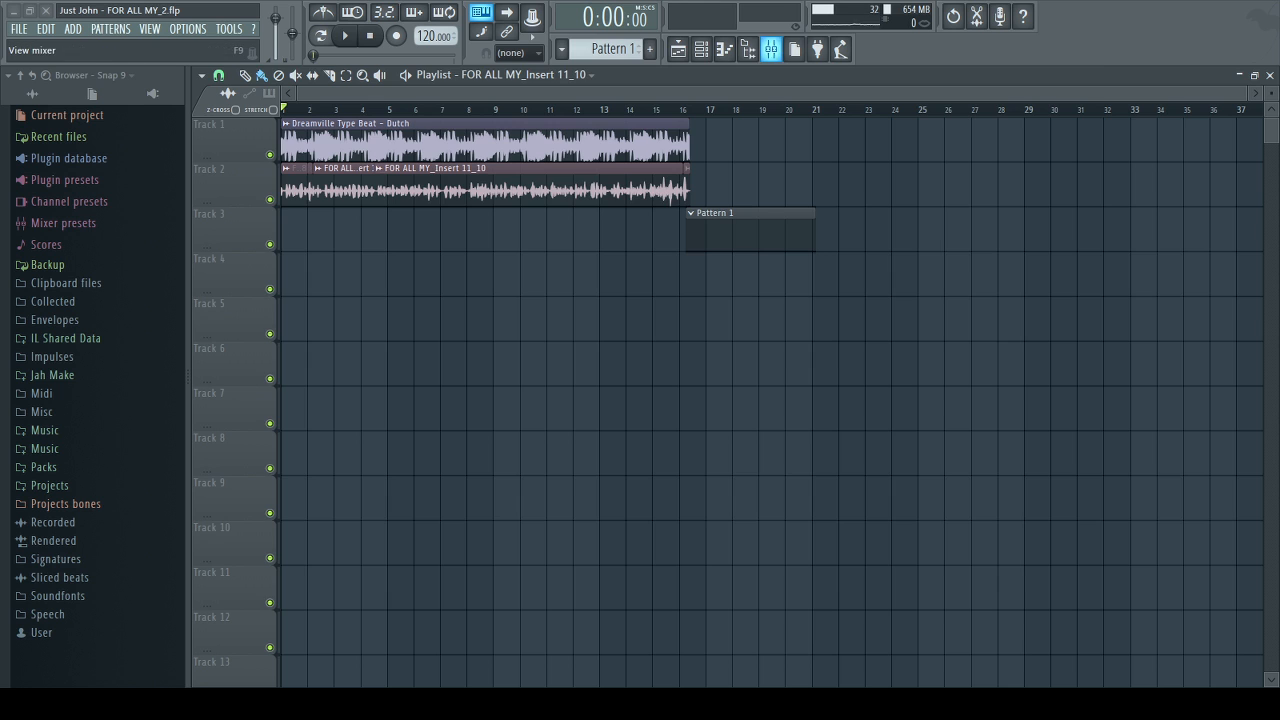
{"action": "left_click", "coordinate": [747, 48]}
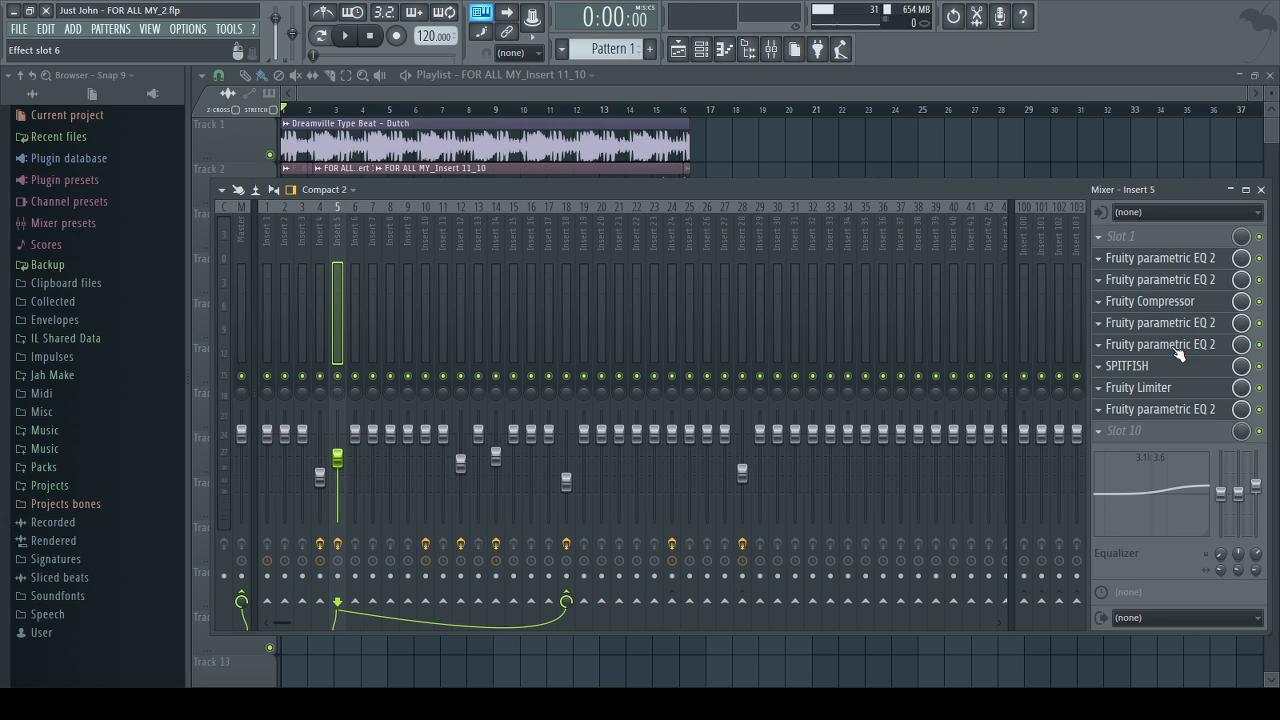
{"action": "left_click", "coordinate": [730, 94]}
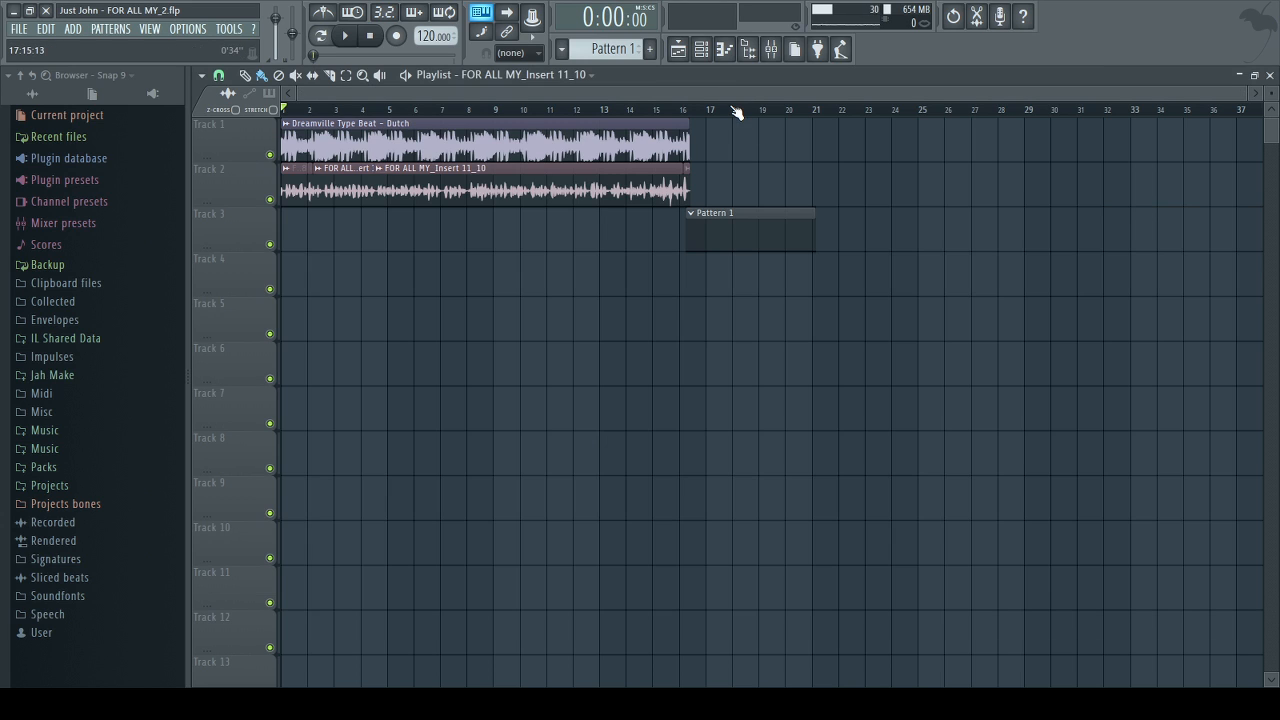